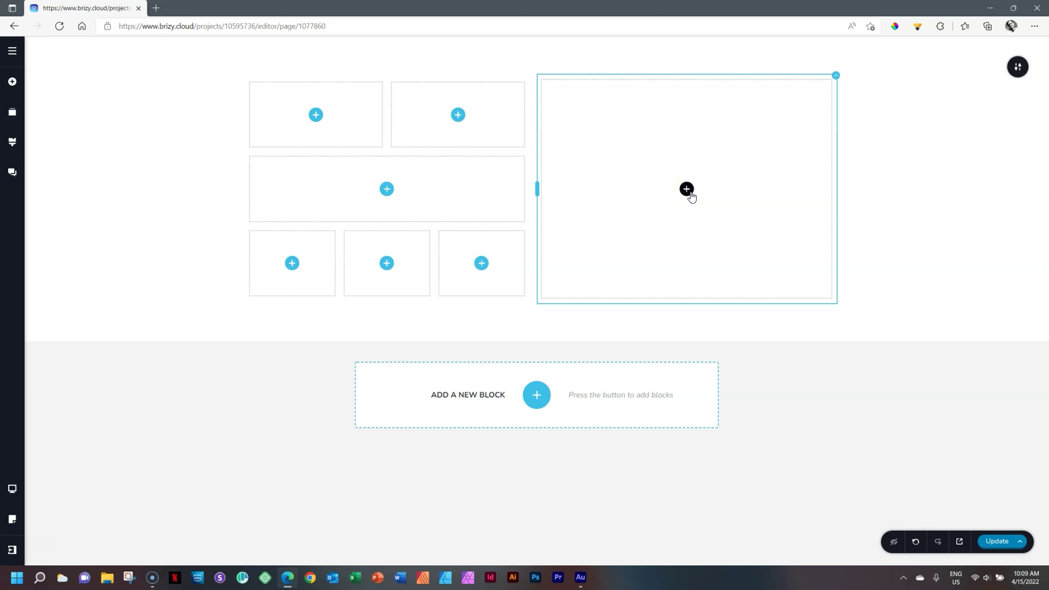
Open the list of addable elements and examine the basic, PRO, Grid and Social elements it offers
{"action": "left_click", "coordinate": [687, 189]}
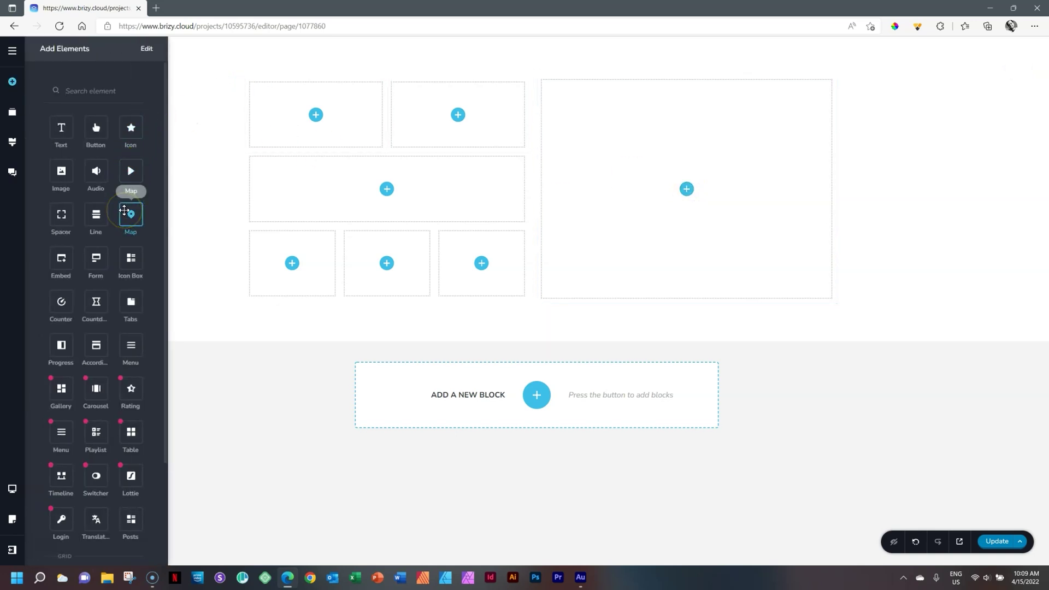
{"action": "left_click_drag", "start_coordinate": [124, 210], "coordinate": [884, 228]}
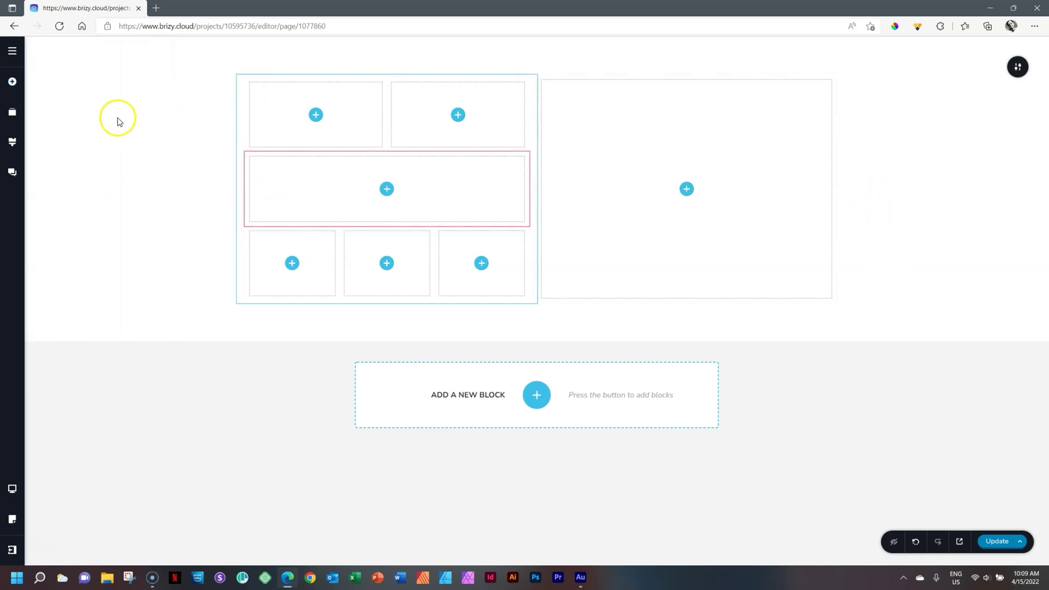
{"action": "left_click", "coordinate": [17, 86]}
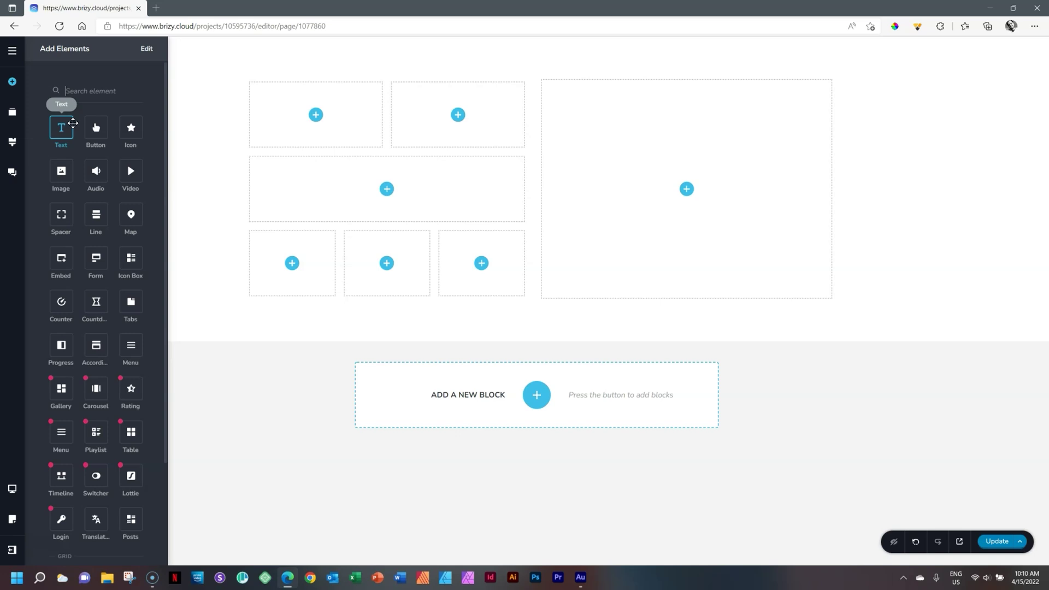
{"action": "left_click", "coordinate": [104, 123]}
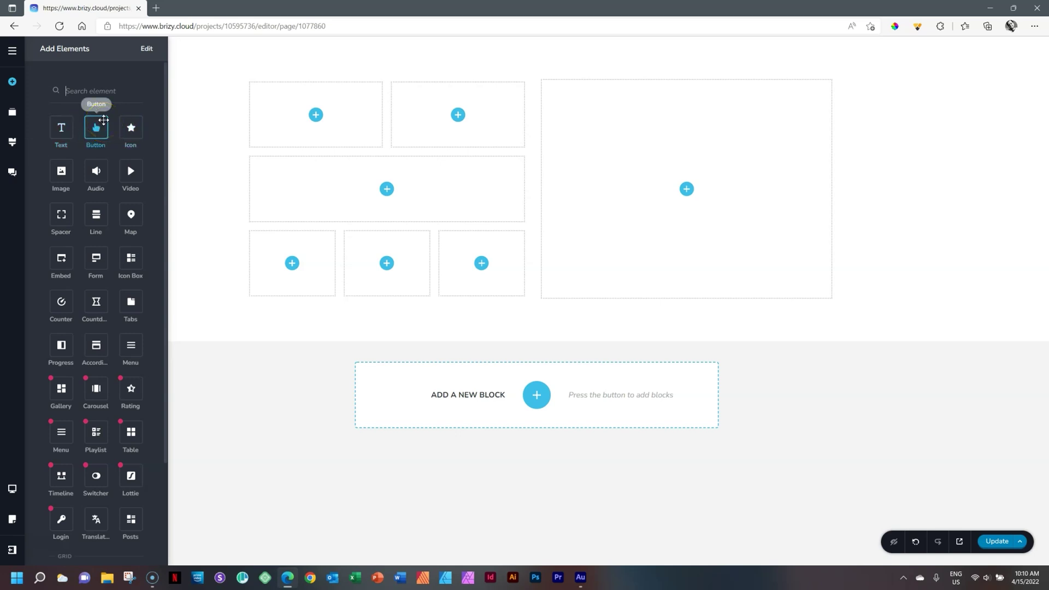
{"action": "left_click", "coordinate": [134, 127]}
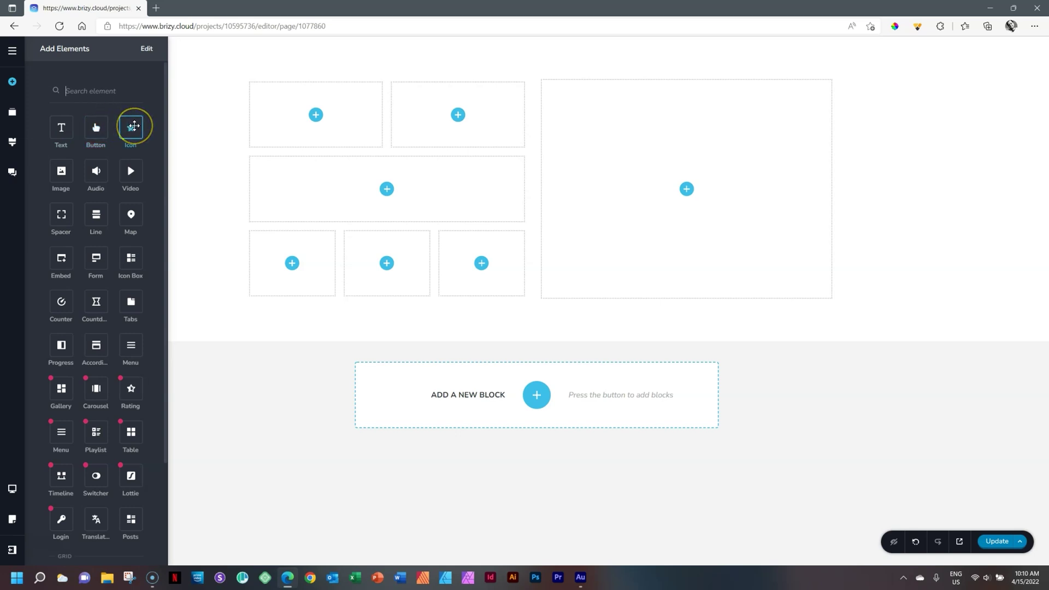
{"action": "left_click", "coordinate": [67, 169]}
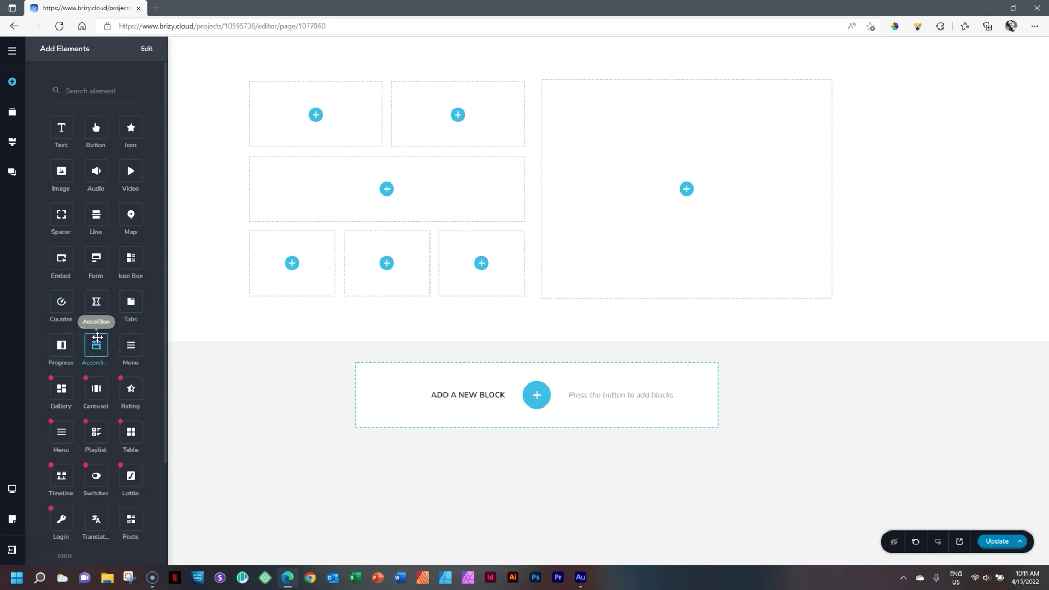
{"action": "scroll", "coordinate": [97, 337], "scroll_direction": "down", "scroll_amount": 3}
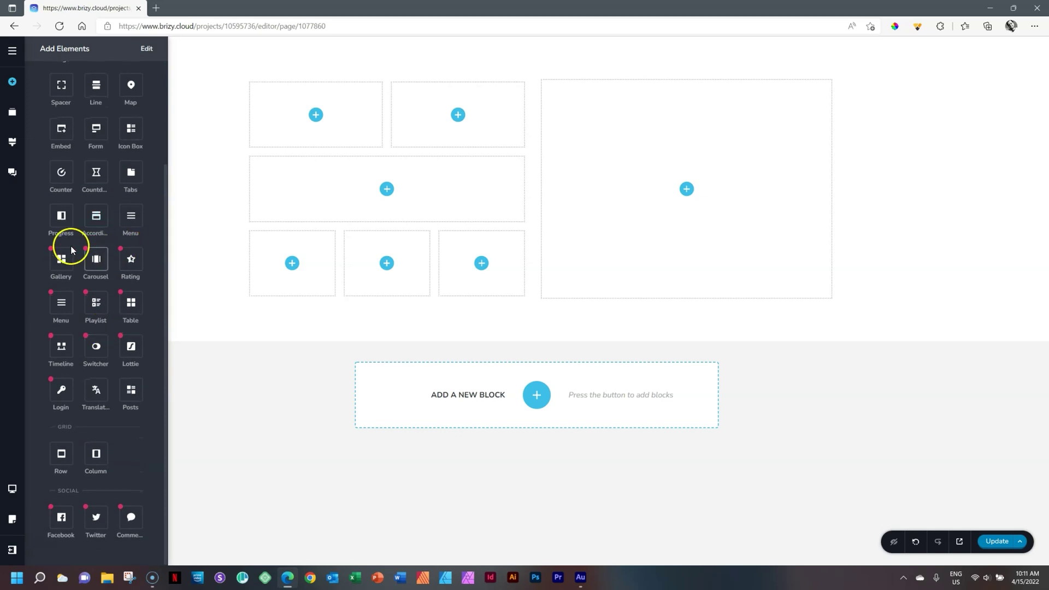
{"action": "mouse_move", "coordinate": [126, 305]}
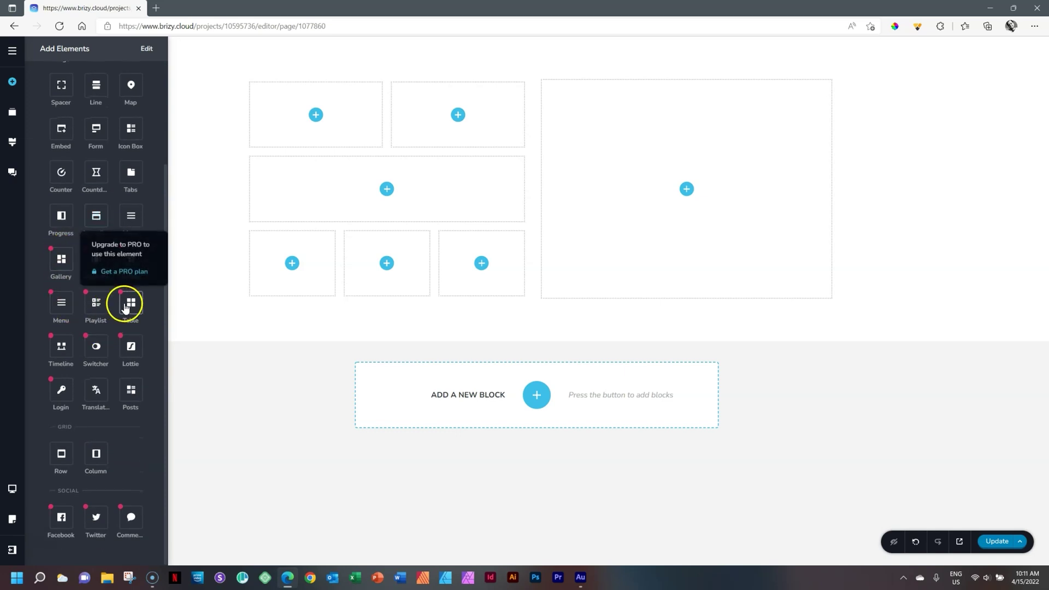
{"action": "left_click", "coordinate": [125, 346]}
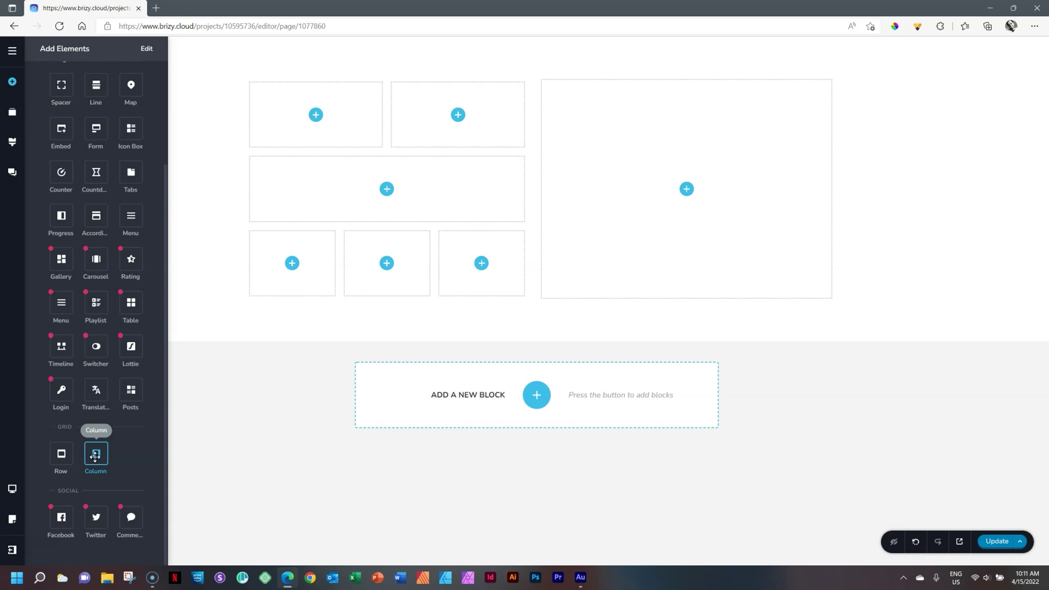
{"action": "left_click_drag", "start_coordinate": [95, 456], "coordinate": [157, 66]}
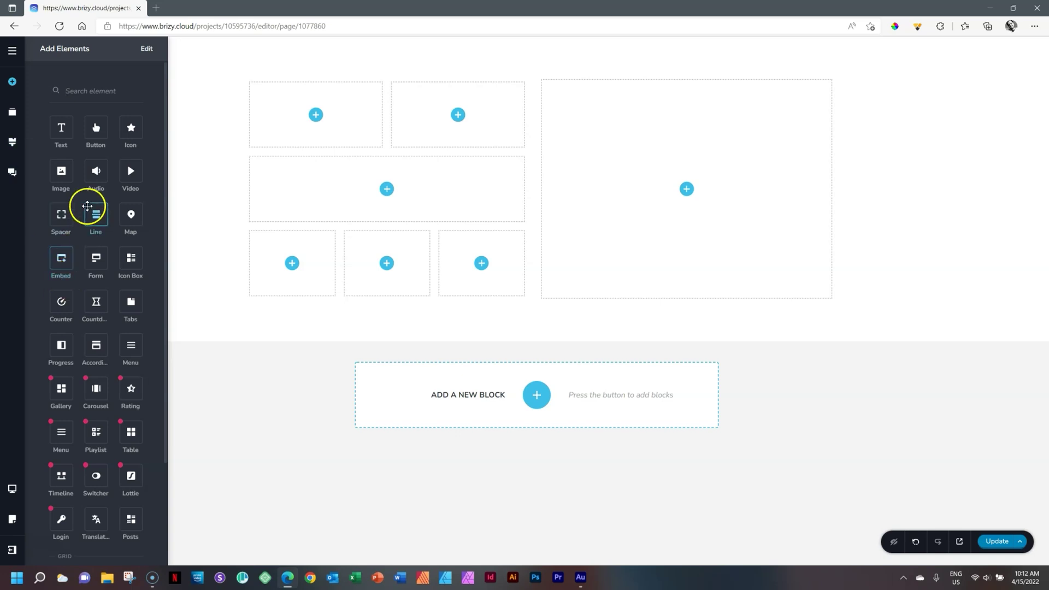
{"action": "mouse_move", "coordinate": [97, 464]}
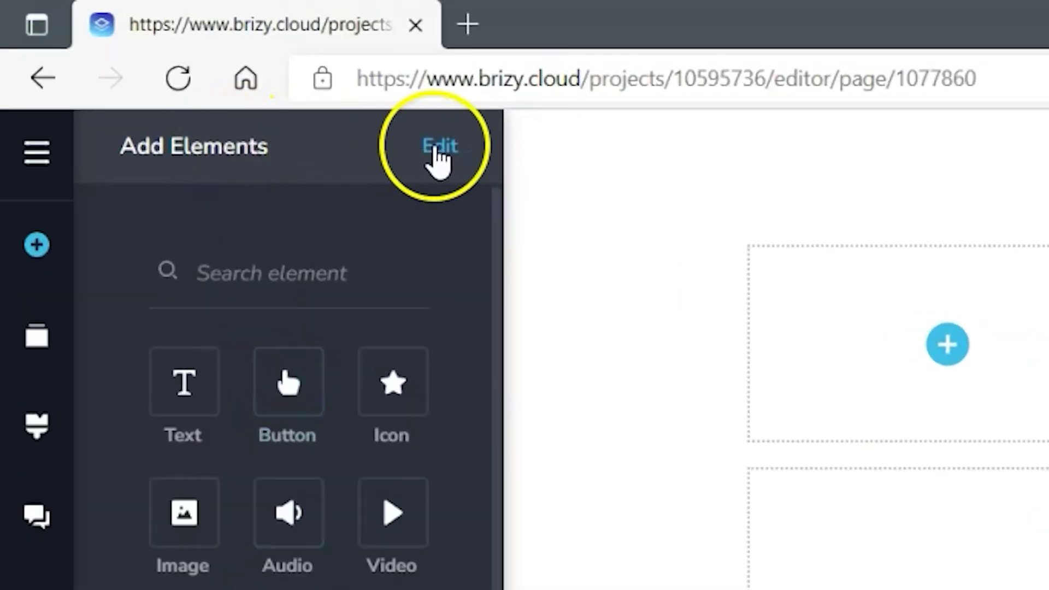
Start customizing the element list and hide the Audio, Video and Embed elements
{"action": "left_click", "coordinate": [176, 58]}
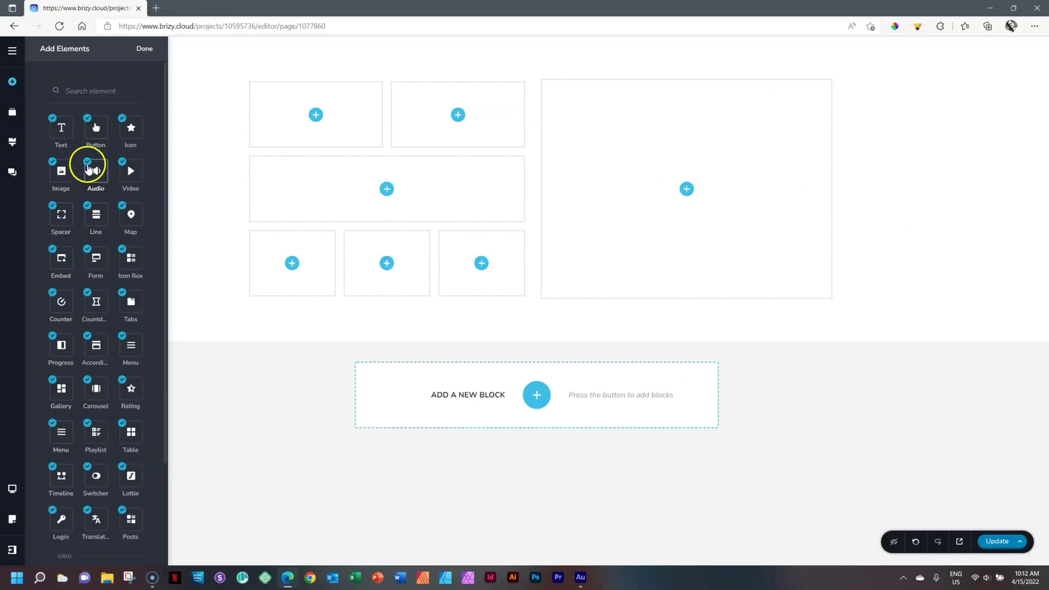
{"action": "left_click", "coordinate": [92, 166]}
{"action": "left_click", "coordinate": [124, 165]}
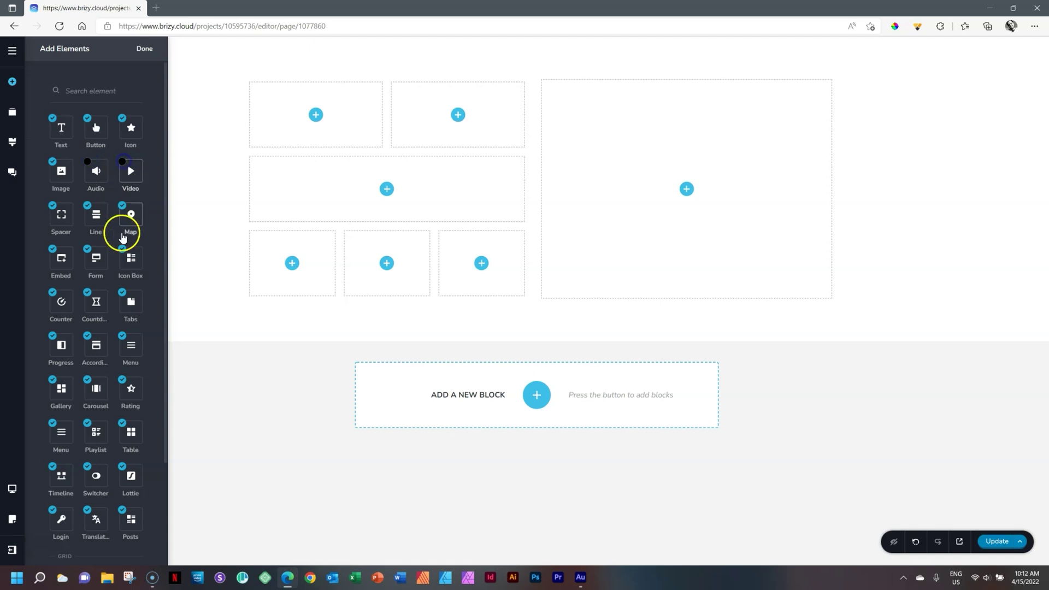
{"action": "left_click", "coordinate": [53, 249]}
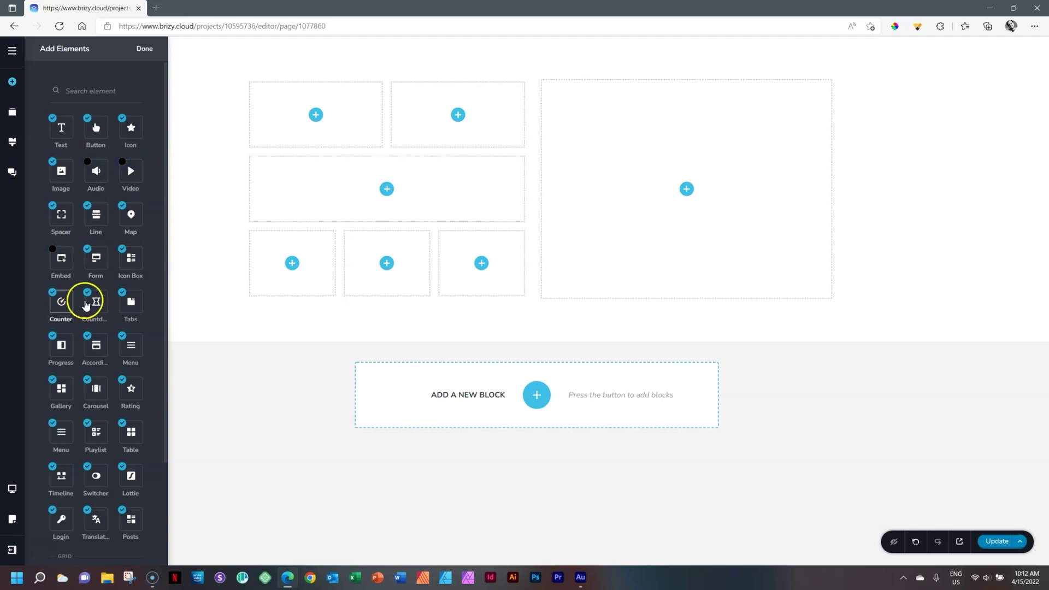
Hide the Counter, Countdown, Tabs, Progress, Accordion and first Menu elements from the element list
{"action": "left_click", "coordinate": [53, 295]}
{"action": "left_click", "coordinate": [89, 295]}
{"action": "left_click", "coordinate": [123, 295]}
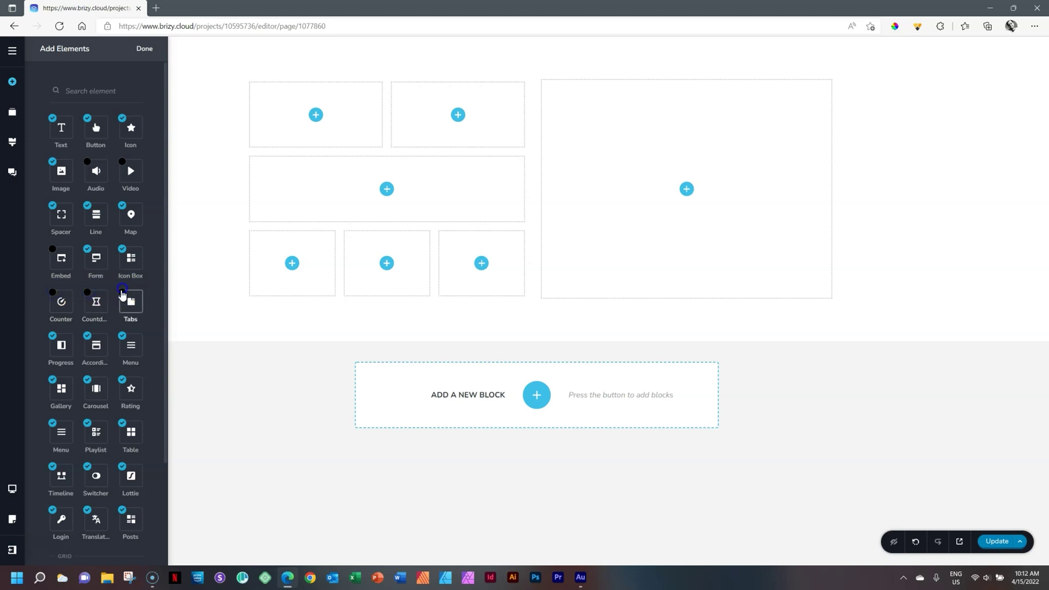
{"action": "left_click", "coordinate": [53, 335]}
{"action": "left_click", "coordinate": [88, 335]}
{"action": "left_click", "coordinate": [122, 335]}
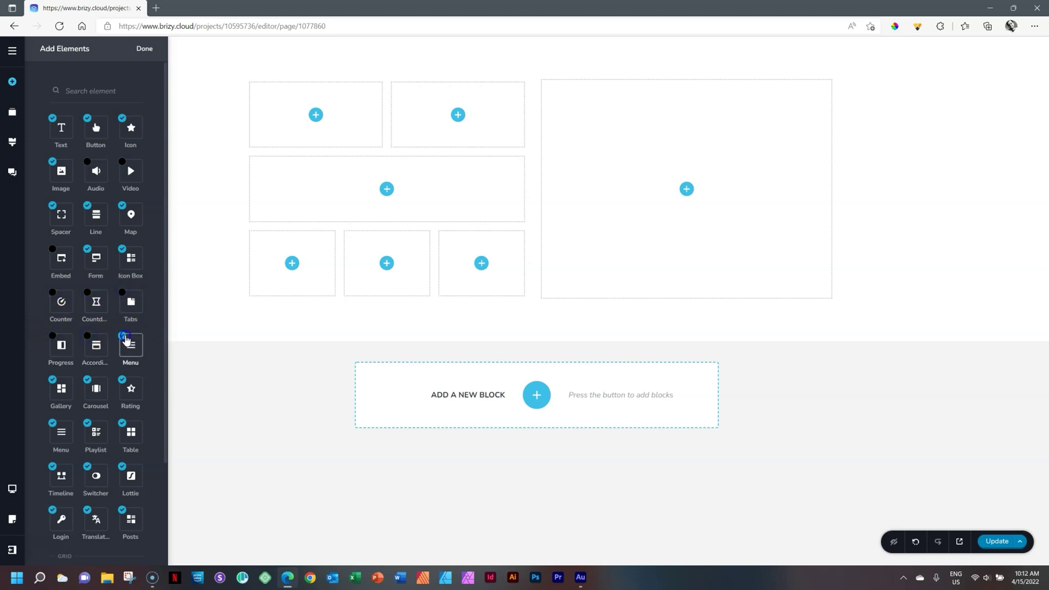
Hide the Gallery, Carousel, Rating, second Menu, Playlist and Table elements from the element list
{"action": "left_click", "coordinate": [51, 381]}
{"action": "left_click", "coordinate": [88, 379]}
{"action": "left_click", "coordinate": [124, 381]}
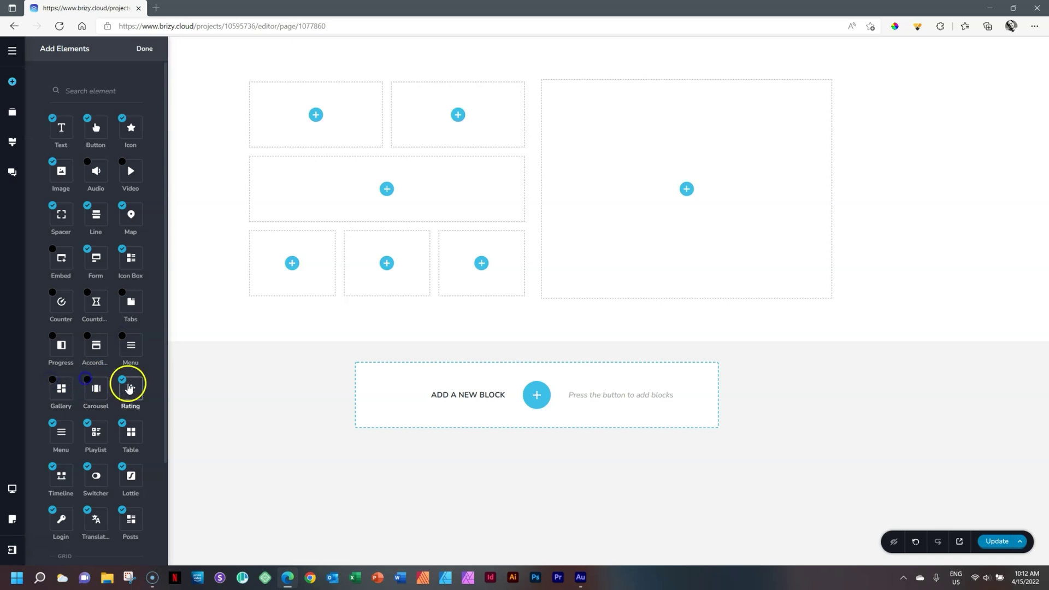
{"action": "left_click", "coordinate": [52, 424]}
{"action": "left_click", "coordinate": [88, 424]}
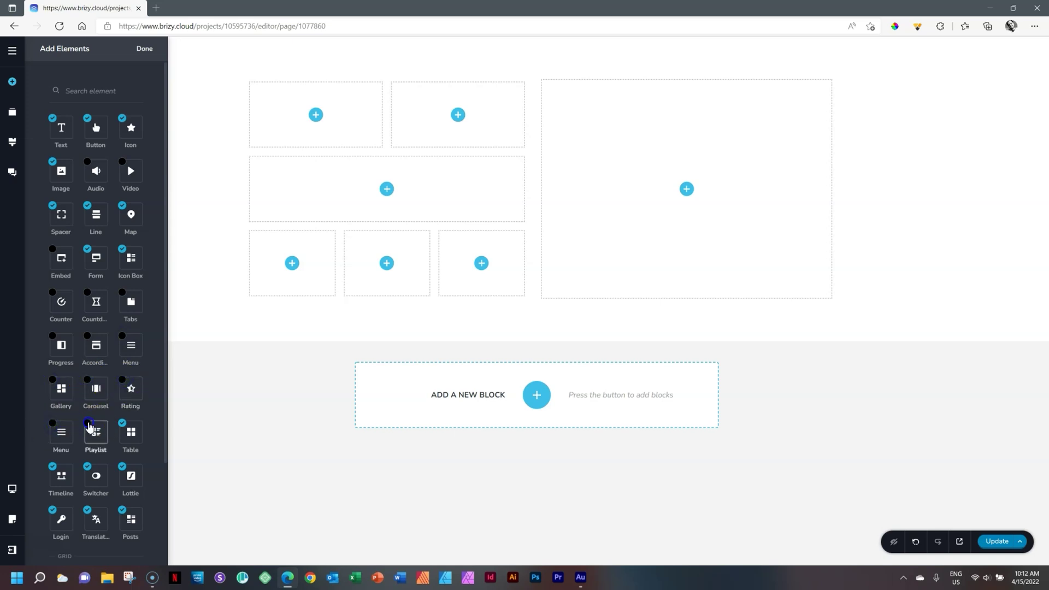
{"action": "left_click", "coordinate": [121, 426]}
Hide the Timeline, Switcher, Lottie, Login, Translation and Posts elements from the element list
{"action": "left_click", "coordinate": [53, 467]}
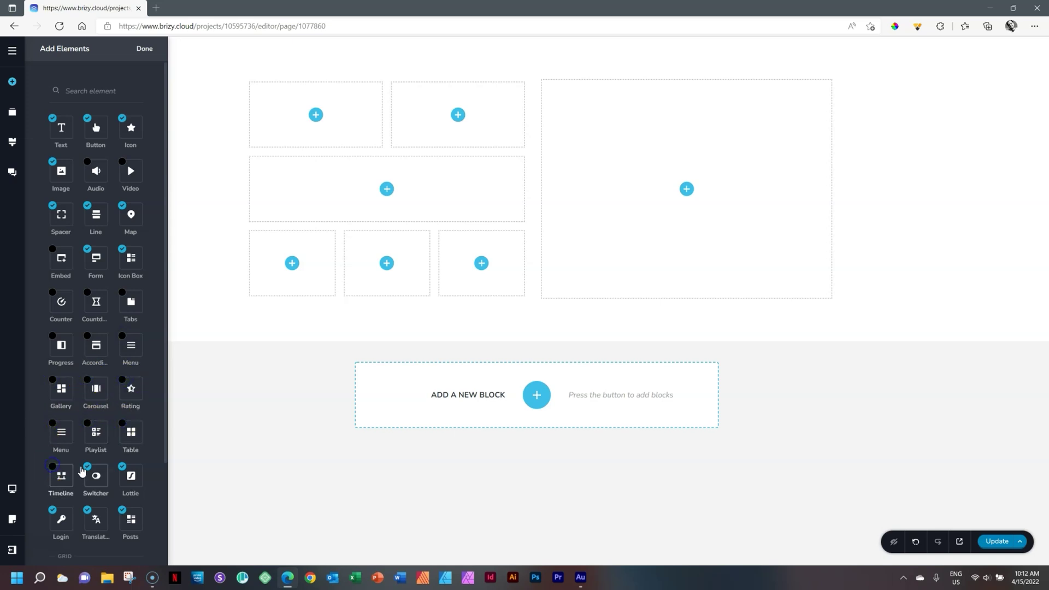
{"action": "left_click", "coordinate": [89, 468]}
{"action": "left_click", "coordinate": [121, 467]}
{"action": "scroll", "coordinate": [63, 438], "scroll_direction": "down", "scroll_amount": 3}
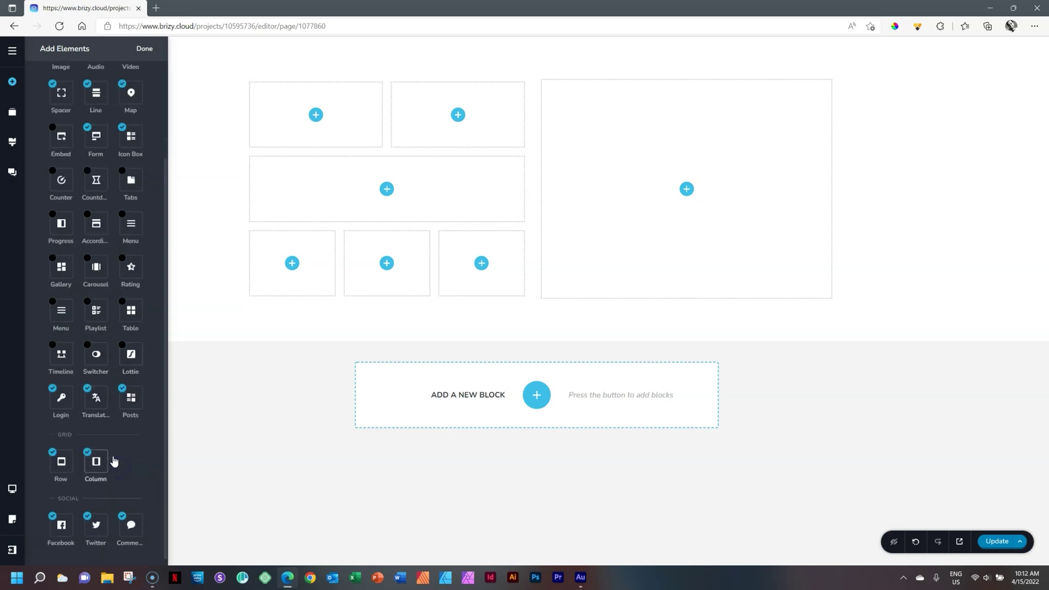
{"action": "left_click", "coordinate": [53, 380]}
{"action": "left_click", "coordinate": [87, 381]}
{"action": "left_click", "coordinate": [122, 381]}
Hide the Facebook, Twitter and Comments social elements and finish customizing the element list
{"action": "left_click", "coordinate": [52, 508]}
{"action": "left_click", "coordinate": [88, 508]}
{"action": "left_click", "coordinate": [120, 508]}
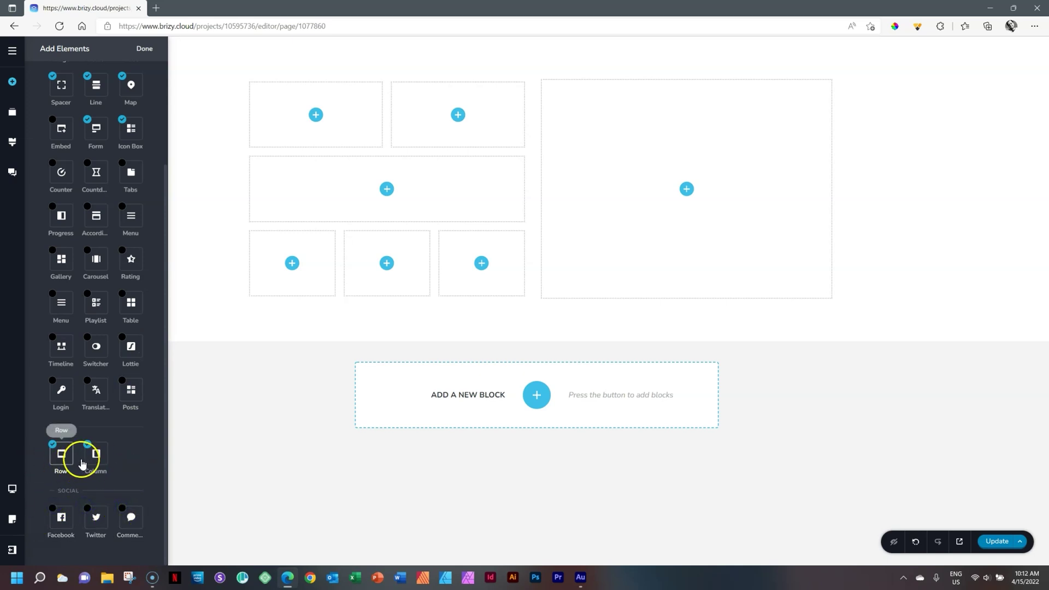
{"action": "scroll", "coordinate": [109, 438], "scroll_direction": "up", "scroll_amount": 3}
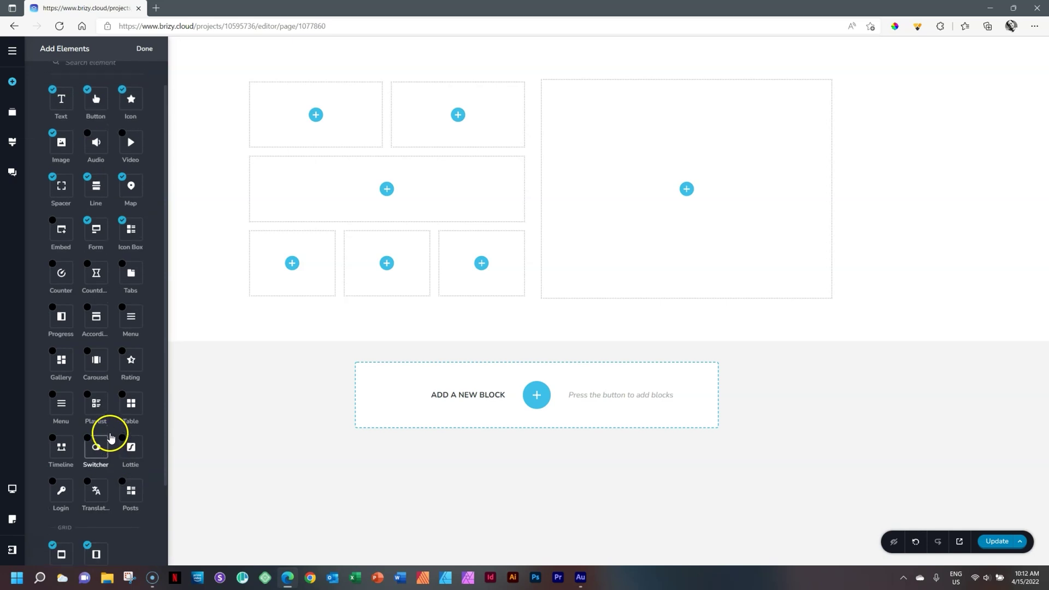
{"action": "left_click", "coordinate": [142, 50]}
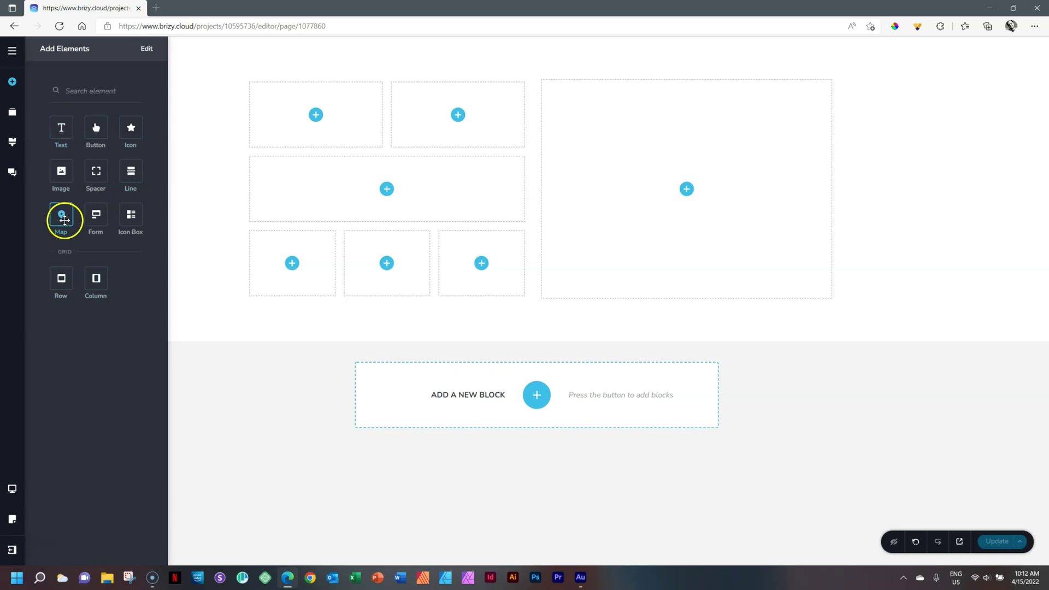
Reopen the element list customization to review which elements are enabled, close it and examine the shortened list
{"action": "left_click", "coordinate": [108, 215]}
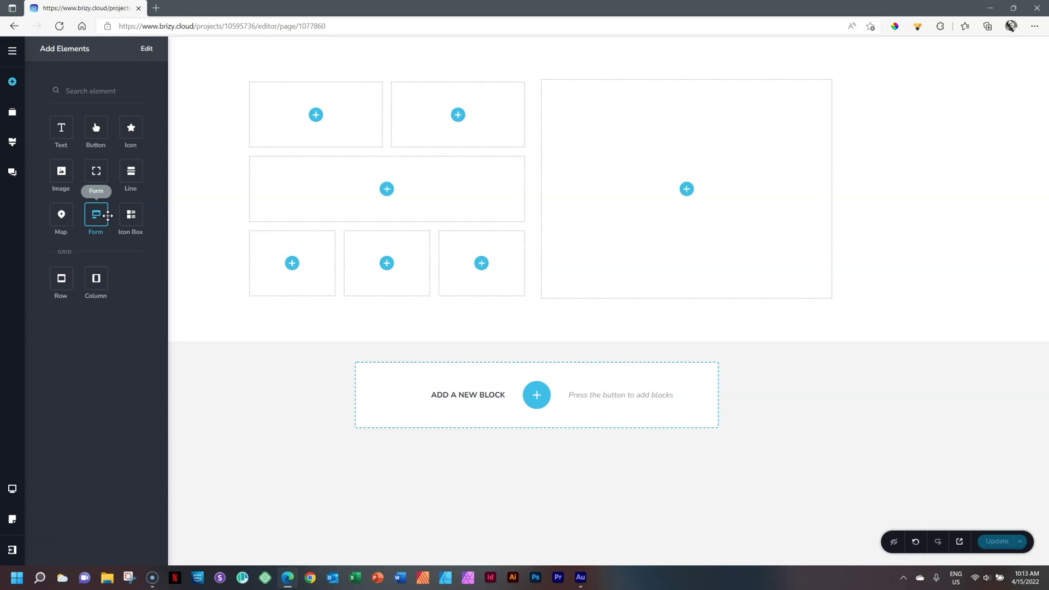
{"action": "left_click", "coordinate": [146, 49]}
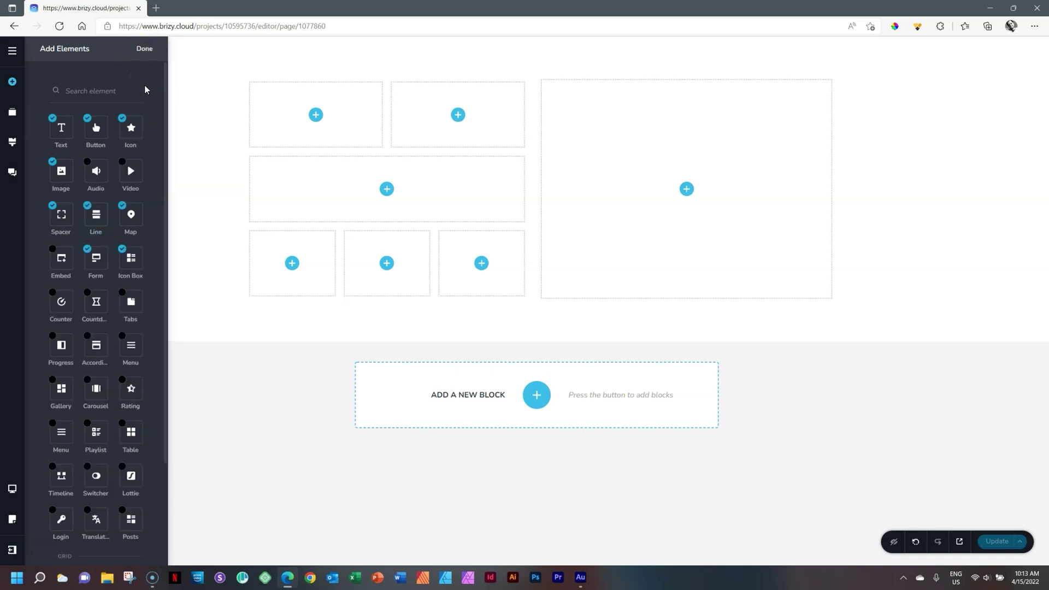
{"action": "left_click", "coordinate": [144, 49]}
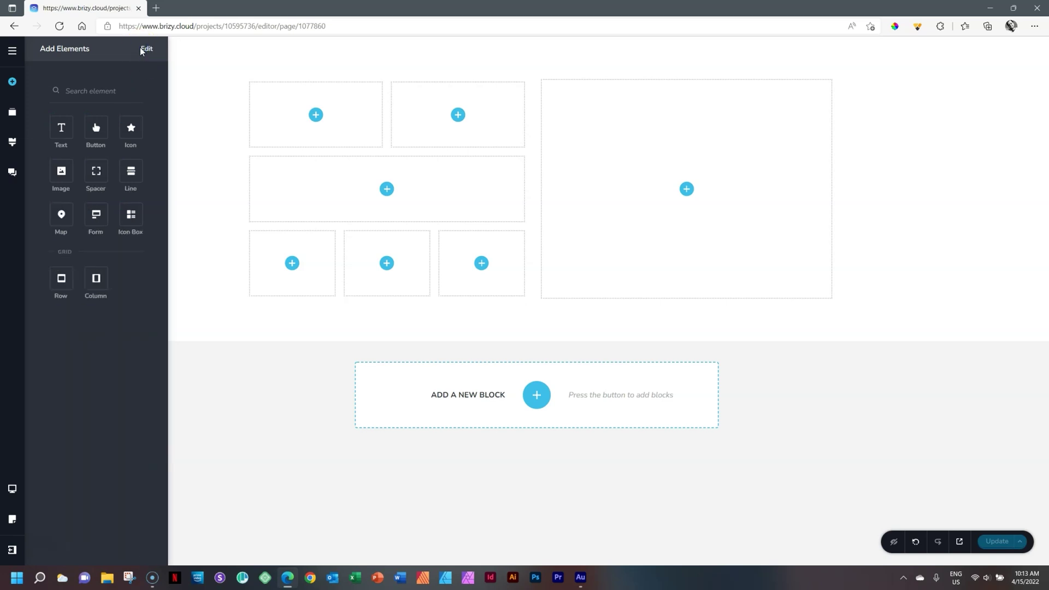
{"action": "left_click", "coordinate": [64, 134]}
{"action": "left_click", "coordinate": [95, 273]}
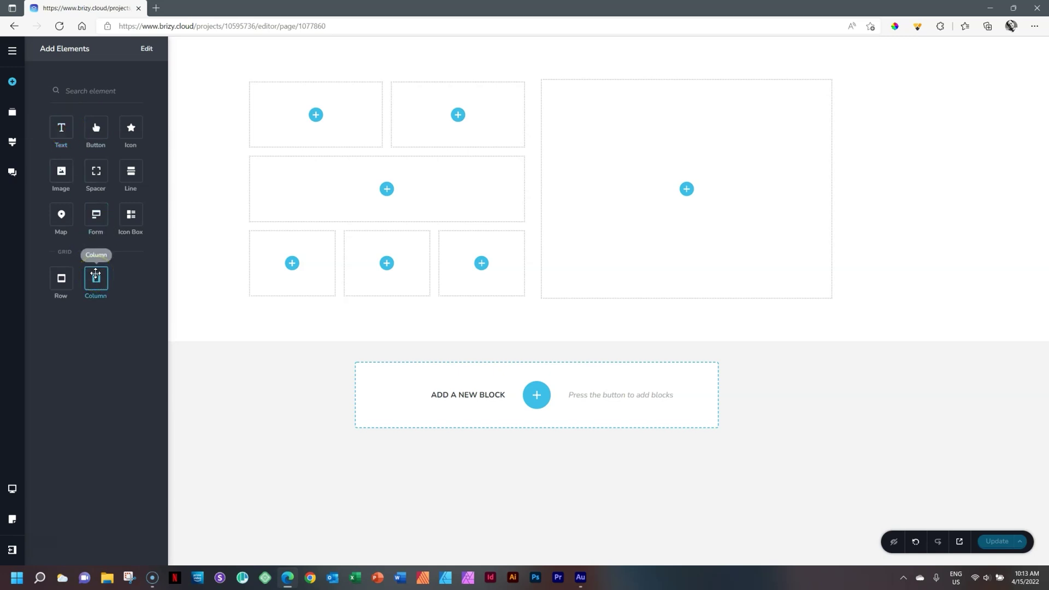
Place a Text element in the large empty right column of the block
{"action": "left_click", "coordinate": [65, 126]}
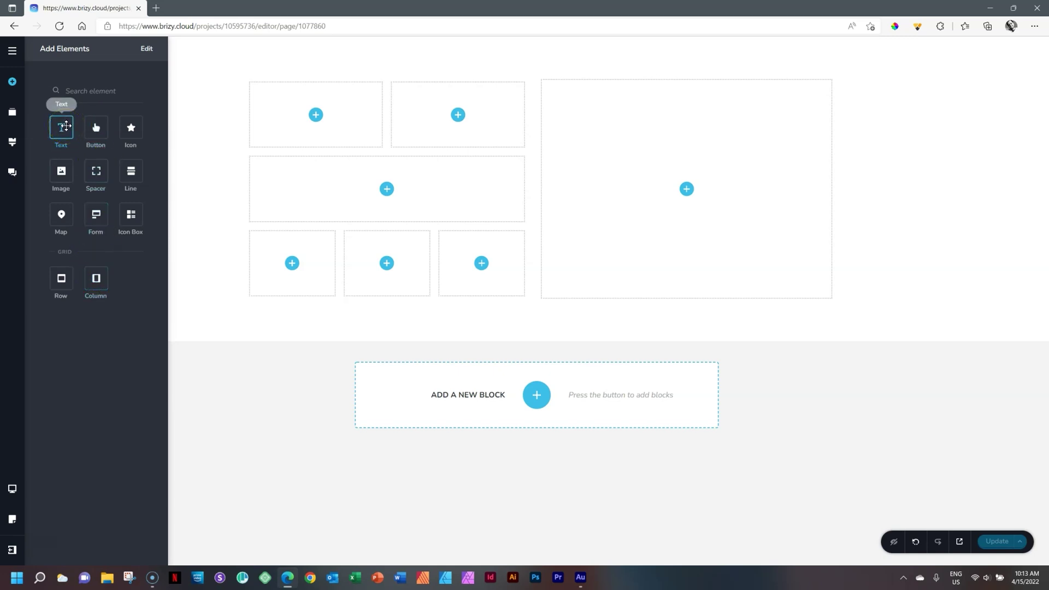
{"action": "mouse_move", "coordinate": [66, 126]}
{"action": "left_mouse_down"}
{"action": "mouse_move", "coordinate": [238, 132]}
{"action": "mouse_move", "coordinate": [87, 99]}
{"action": "mouse_move", "coordinate": [60, 125]}
{"action": "mouse_move", "coordinate": [73, 128]}
{"action": "left_mouse_up"}
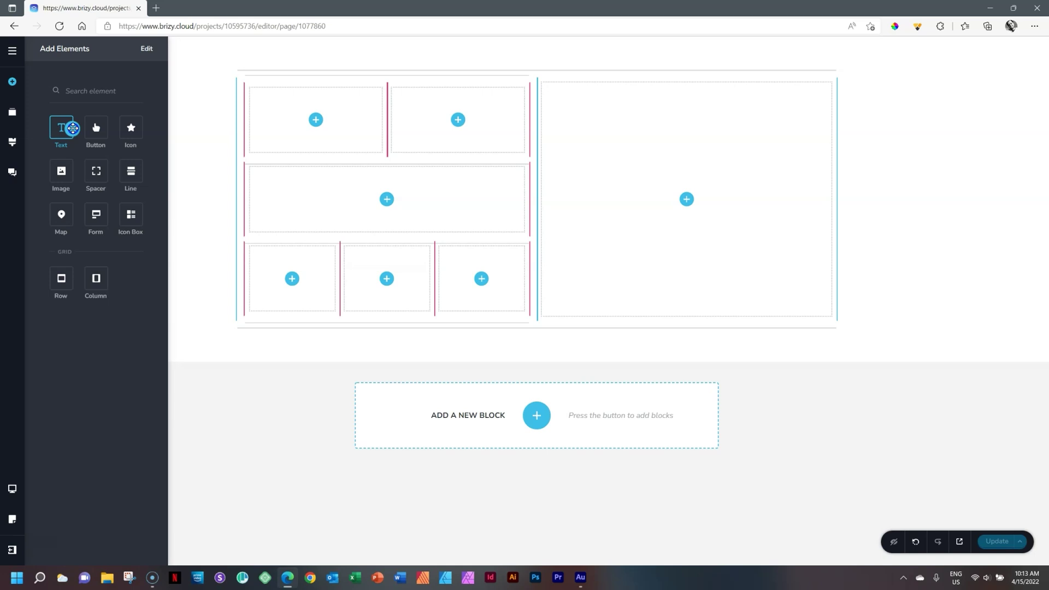
{"action": "left_click_drag", "start_coordinate": [73, 128], "coordinate": [75, 126]}
{"action": "left_click_drag", "start_coordinate": [75, 126], "coordinate": [686, 201]}
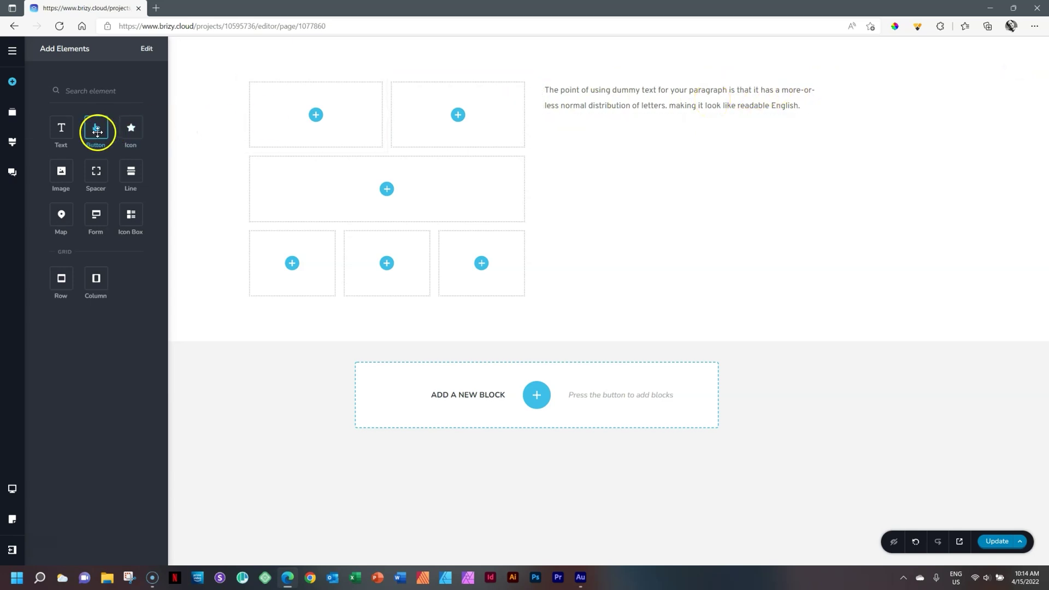
Add a Button element directly below the text paragraph in the right column
{"action": "left_click_drag", "start_coordinate": [96, 129], "coordinate": [188, 139]}
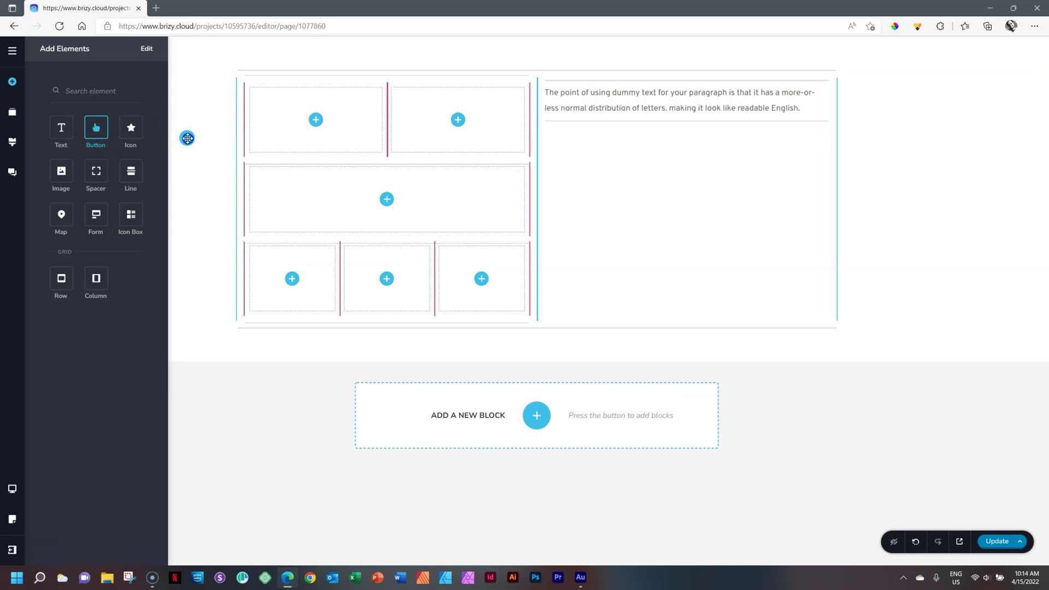
{"action": "left_click_drag", "start_coordinate": [188, 138], "coordinate": [577, 118]}
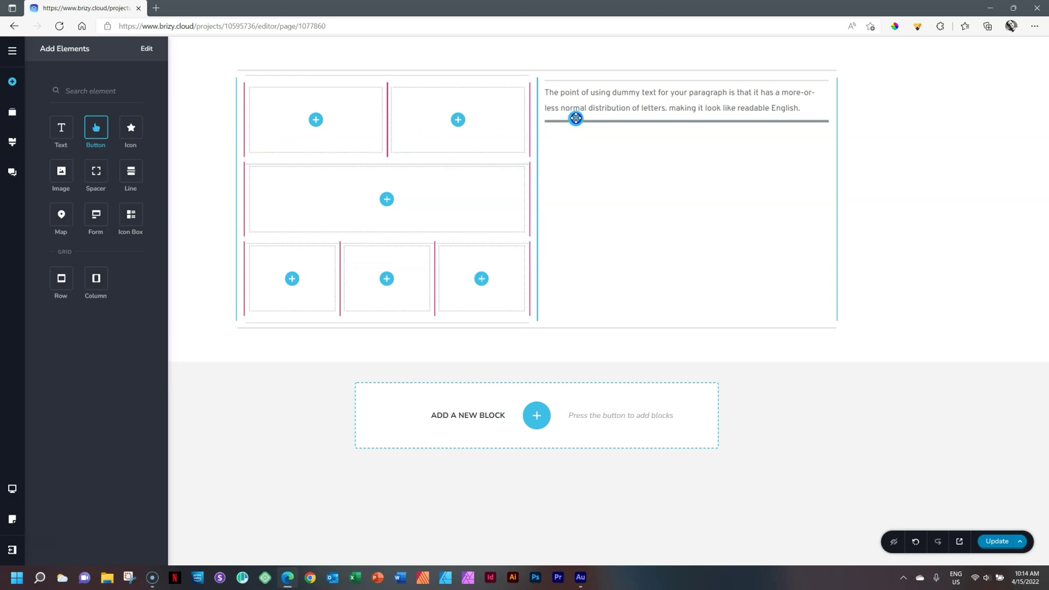
{"action": "left_click_drag", "start_coordinate": [576, 118], "coordinate": [575, 118]}
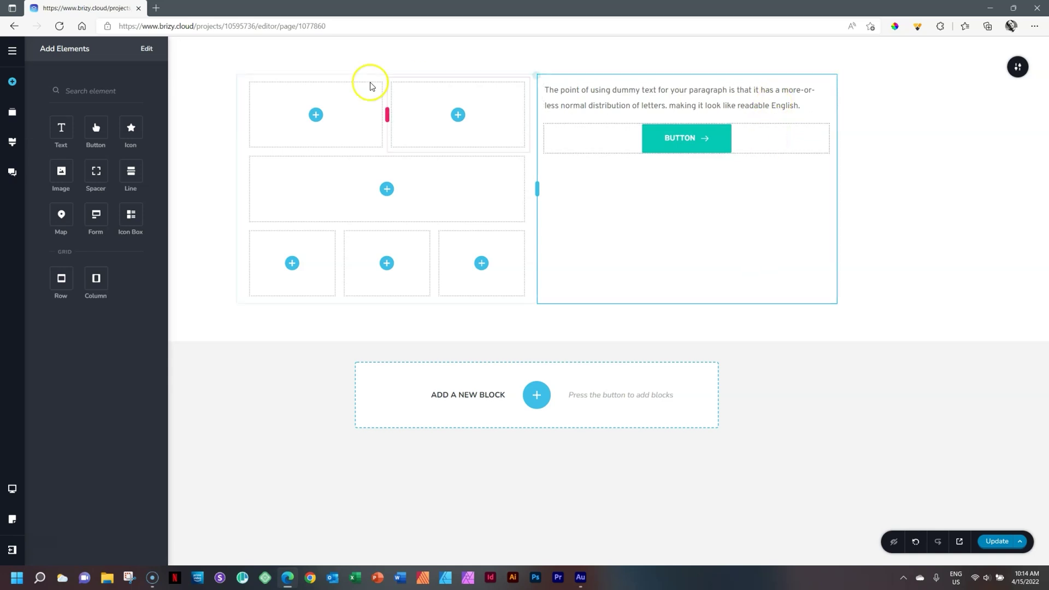
Add a Line element below the button and an Image element beneath that line in the right column
{"action": "left_click_drag", "start_coordinate": [128, 172], "coordinate": [600, 155]}
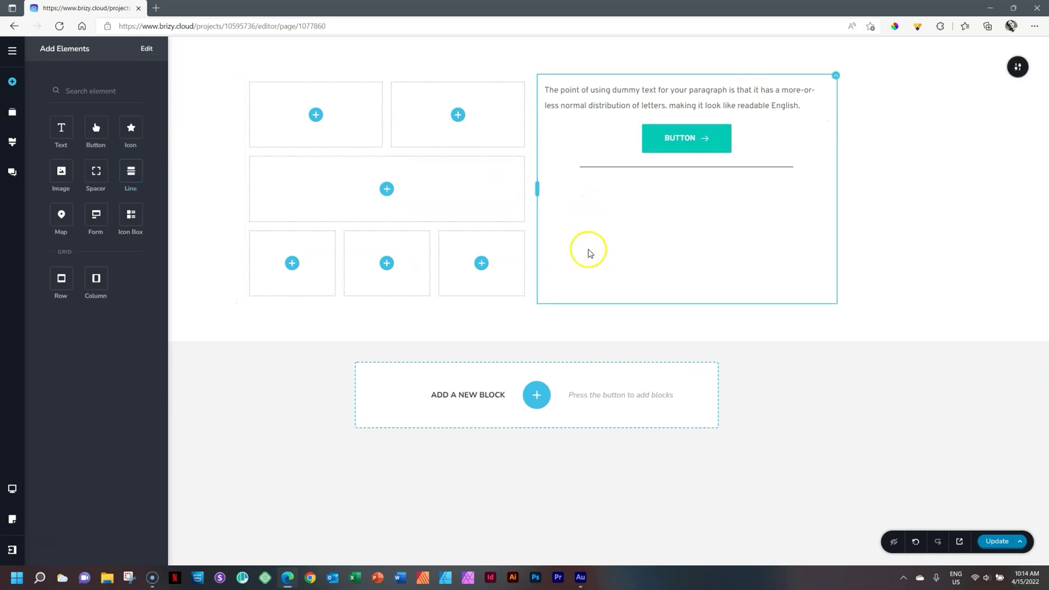
{"action": "left_click_drag", "start_coordinate": [64, 191], "coordinate": [588, 169]}
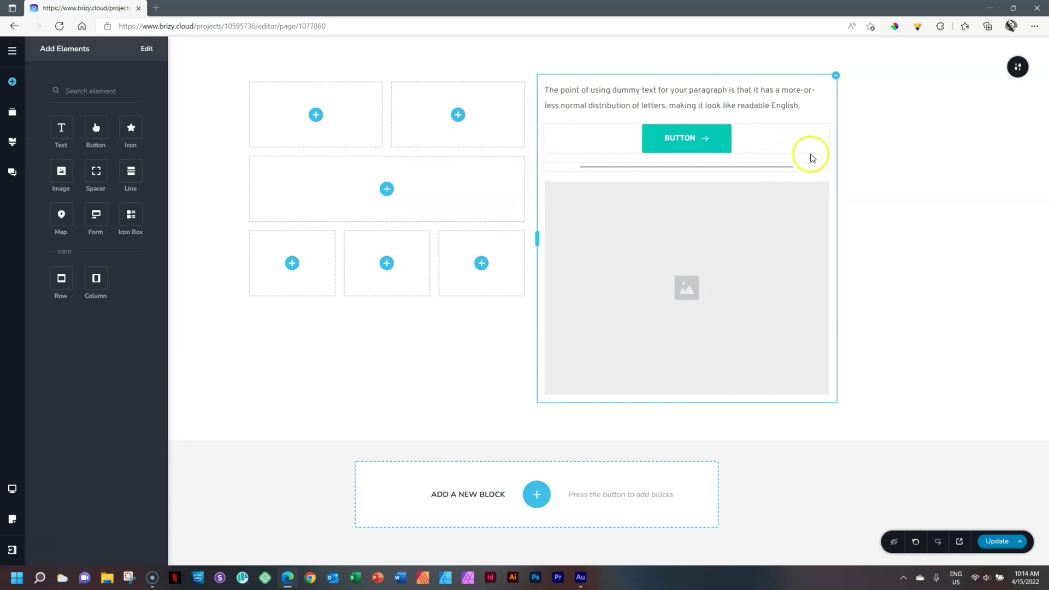
Close the element list, move the image to the top of the right column and place the line directly beneath it
{"action": "left_click", "coordinate": [891, 146]}
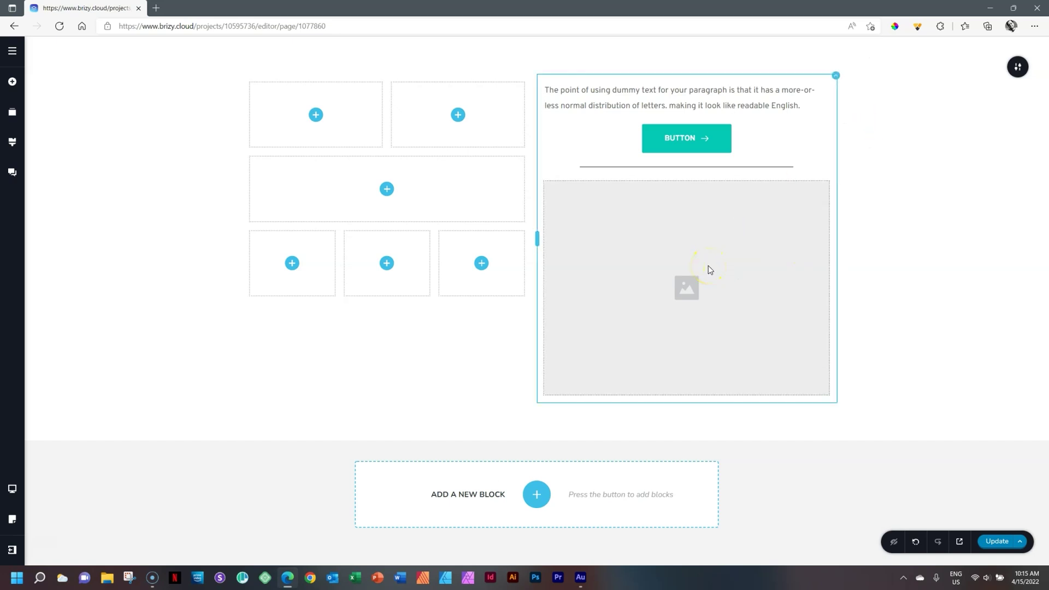
{"action": "left_click", "coordinate": [713, 242]}
{"action": "left_click_drag", "start_coordinate": [713, 242], "coordinate": [720, 91]}
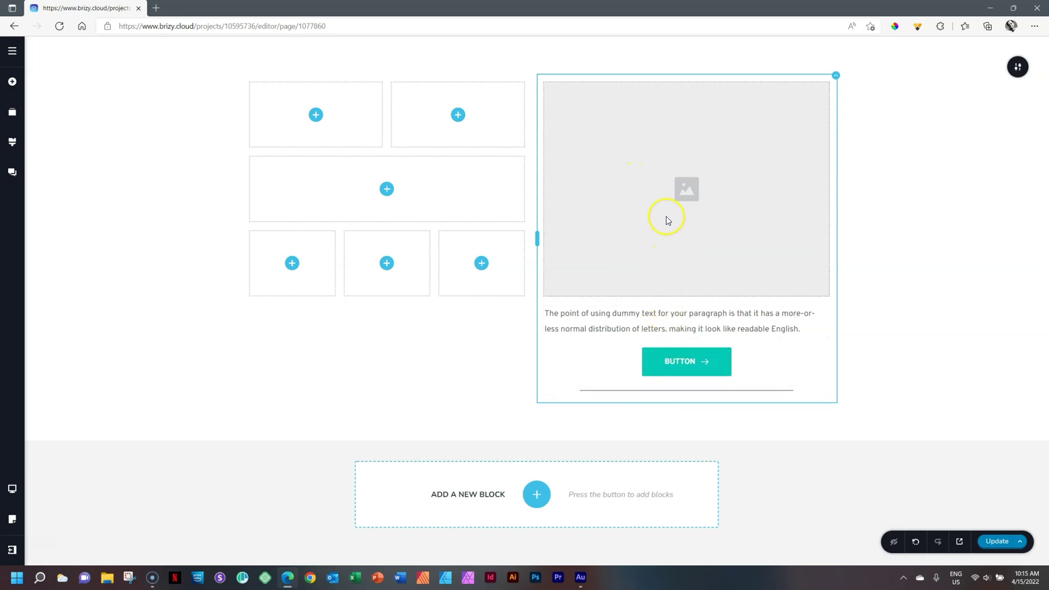
{"action": "left_click", "coordinate": [685, 391]}
{"action": "left_click_drag", "start_coordinate": [684, 392], "coordinate": [684, 308]}
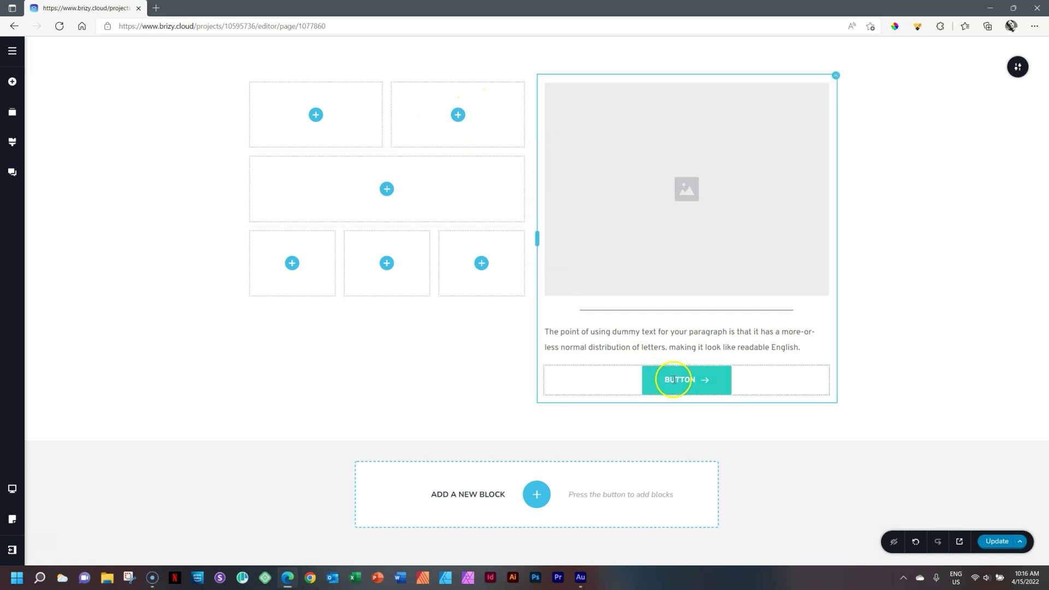
Move the button into the second empty cell of the first row and the text paragraph into the first cell
{"action": "left_click", "coordinate": [703, 379]}
{"action": "left_click_drag", "start_coordinate": [703, 379], "coordinate": [458, 121]}
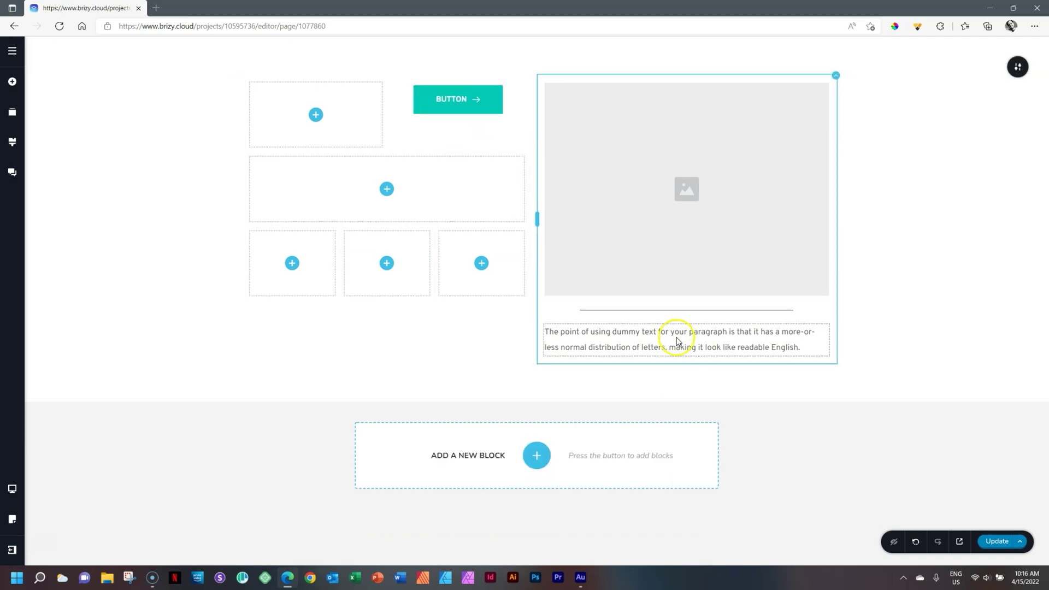
{"action": "left_click_drag", "start_coordinate": [663, 339], "coordinate": [312, 120]}
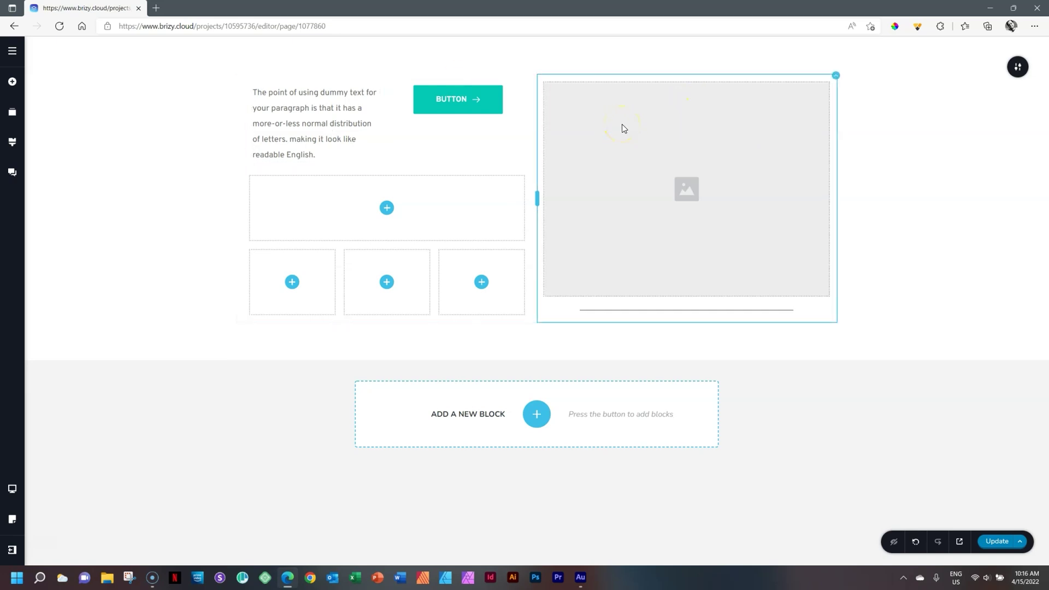
Move the image to a full-width position beneath both columns, and from there into the wide empty cell below the text and button
{"action": "left_click_drag", "start_coordinate": [623, 122], "coordinate": [611, 342]}
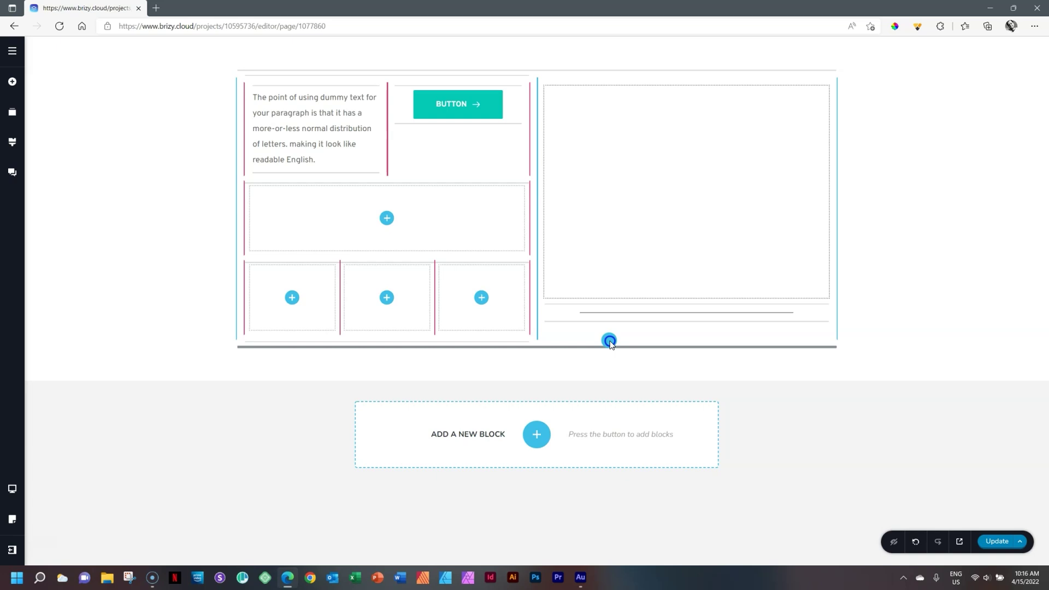
{"action": "left_click_drag", "start_coordinate": [611, 343], "coordinate": [608, 340]}
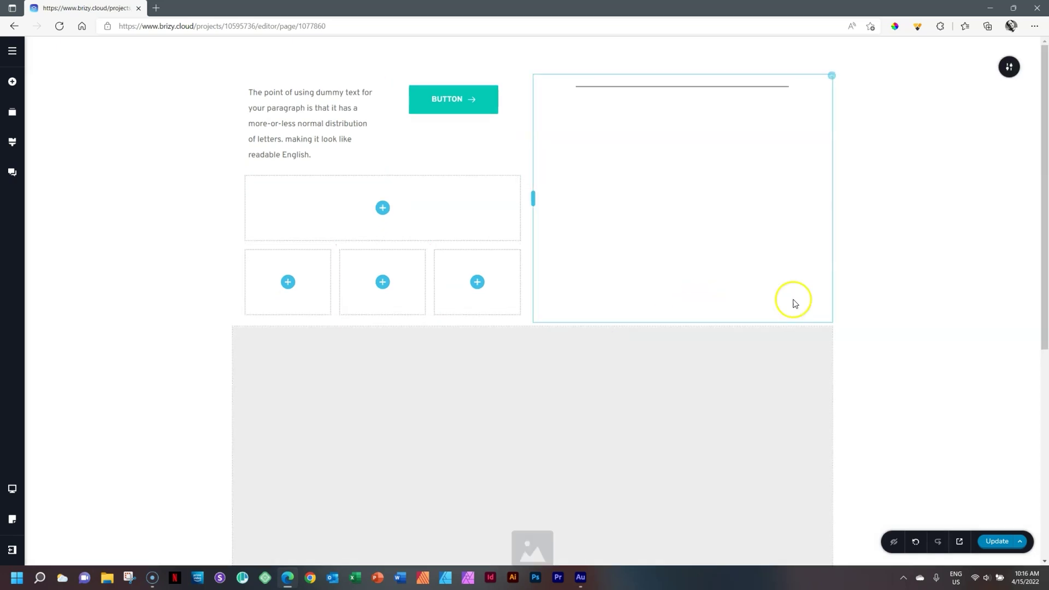
{"action": "left_click_drag", "start_coordinate": [1045, 206], "coordinate": [1038, 352]}
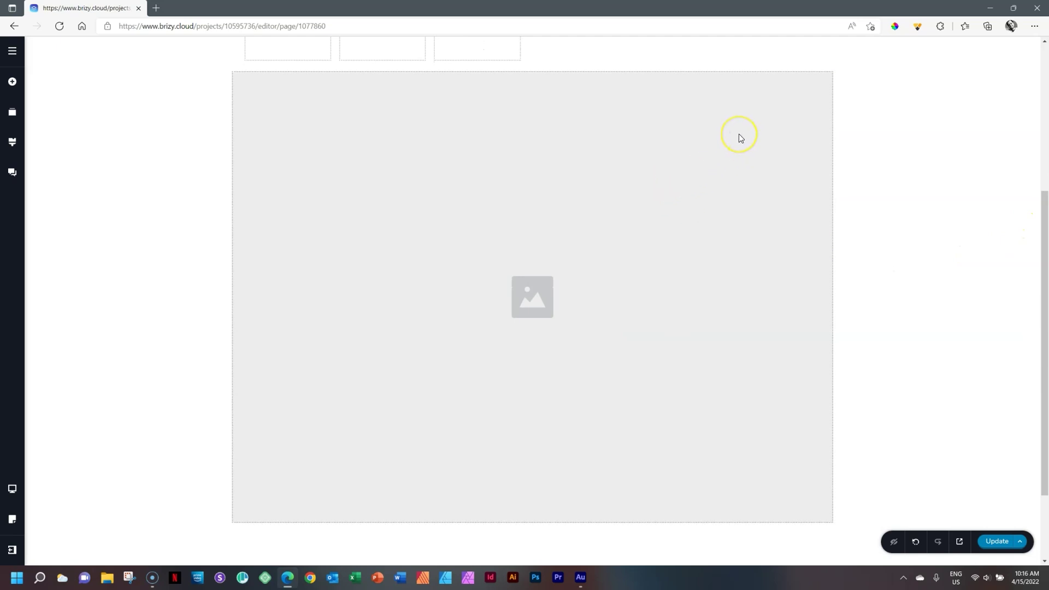
{"action": "left_click_drag", "start_coordinate": [1044, 253], "coordinate": [1042, 71]}
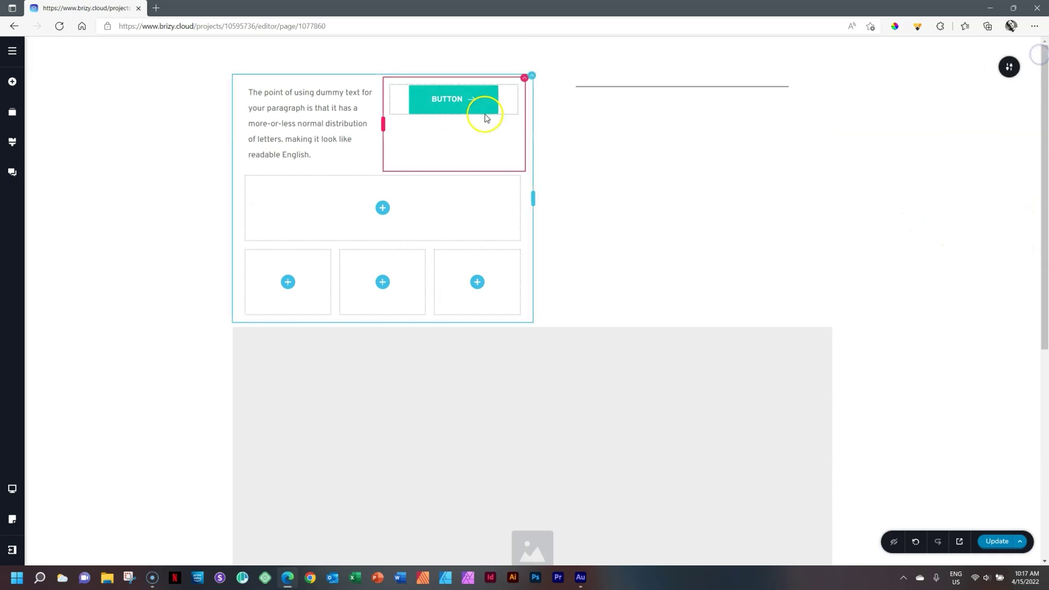
{"action": "left_click_drag", "start_coordinate": [541, 370], "coordinate": [382, 213]}
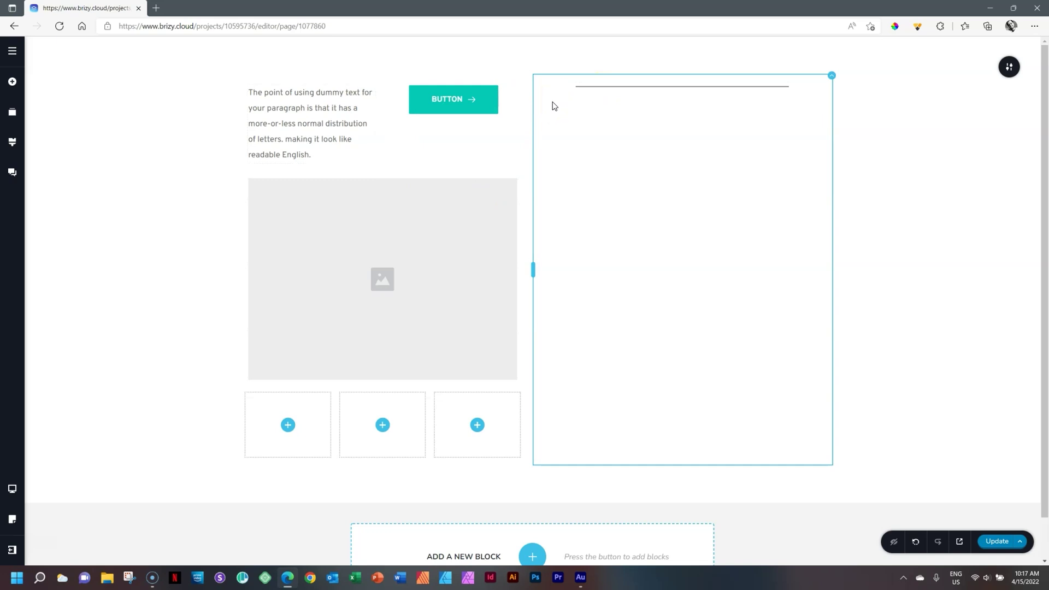
Return the image, text and button to the right column, with the image above the line and the text and button below it
{"action": "left_click_drag", "start_coordinate": [408, 230], "coordinate": [593, 83]}
{"action": "left_click_drag", "start_coordinate": [284, 117], "coordinate": [618, 316]}
{"action": "left_click_drag", "start_coordinate": [462, 104], "coordinate": [646, 365]}
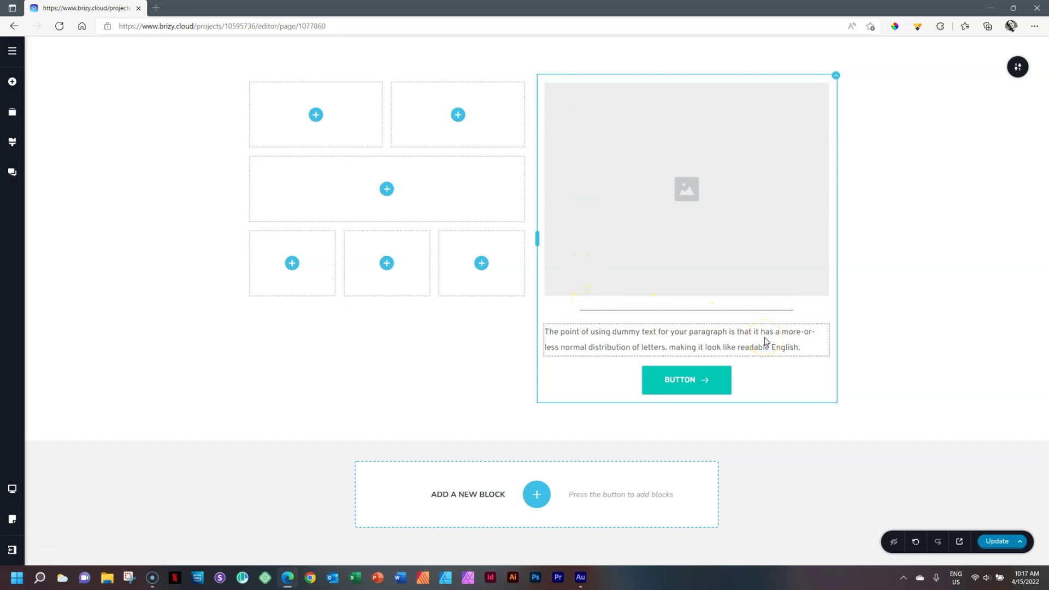
Delete the image from the right column and undo the deletion
{"action": "left_click", "coordinate": [738, 261]}
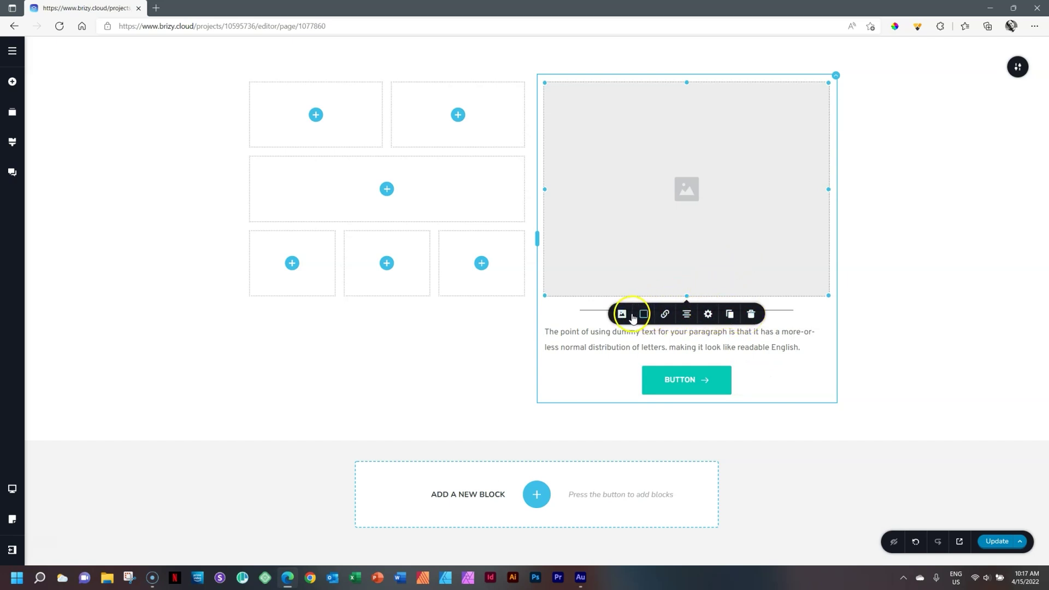
{"action": "left_click", "coordinate": [751, 315]}
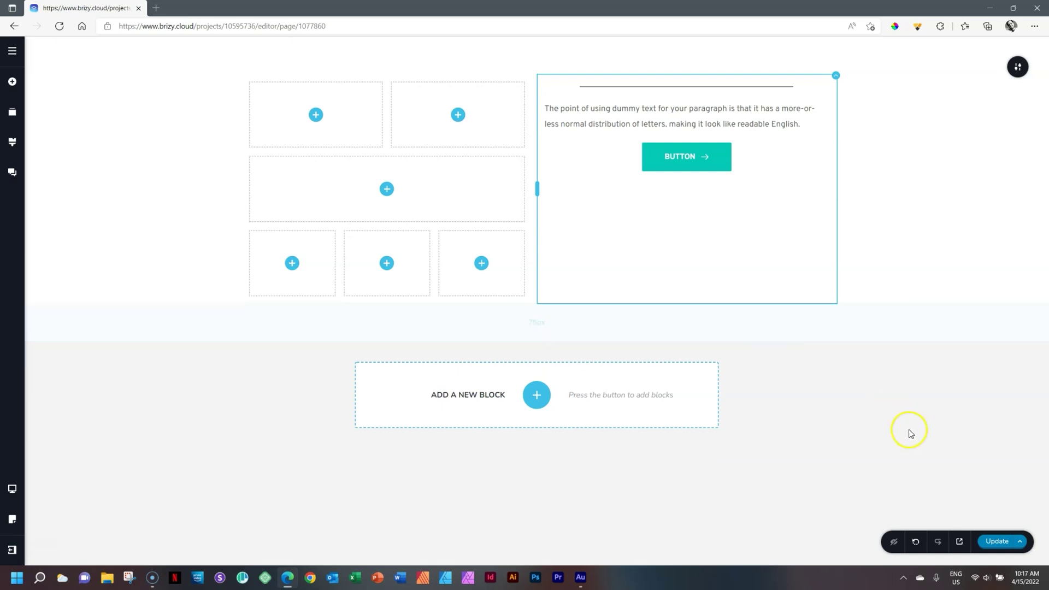
{"action": "left_click", "coordinate": [916, 543]}
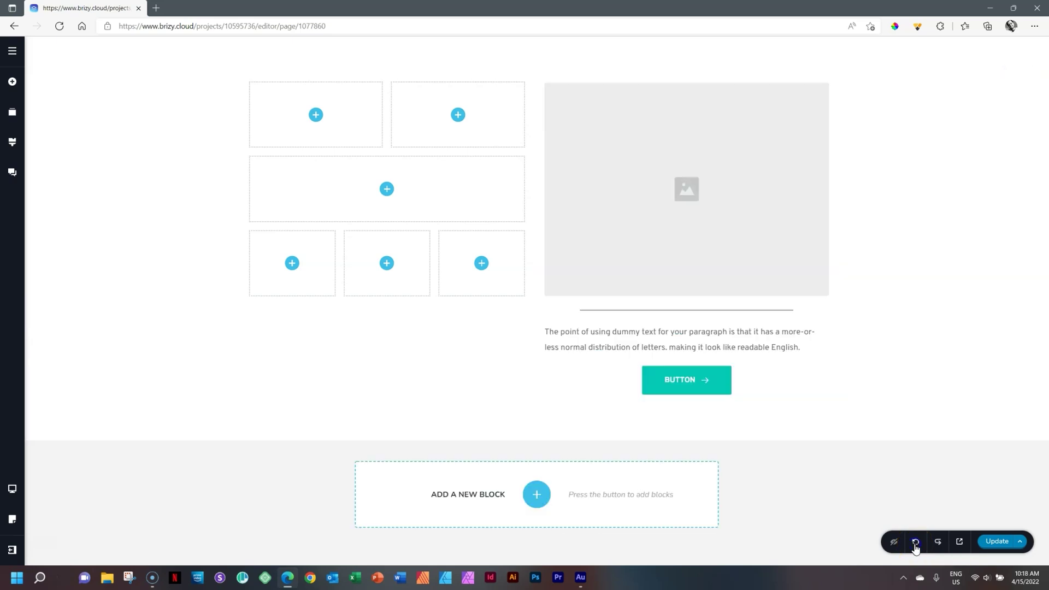
Duplicate the image in the right column and delete the extra copy
{"action": "left_click", "coordinate": [707, 165]}
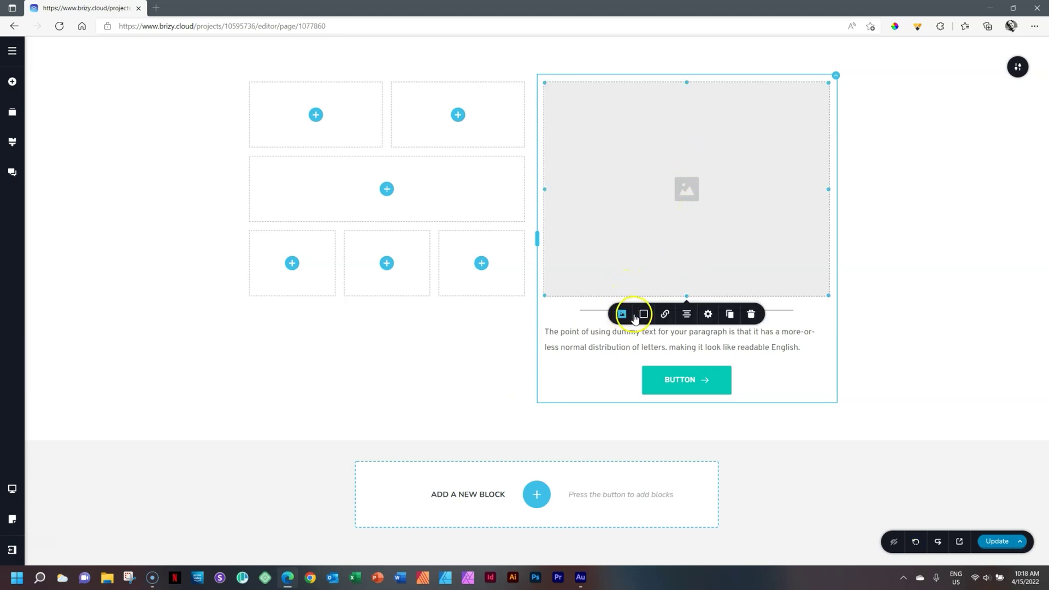
{"action": "left_click", "coordinate": [730, 314]}
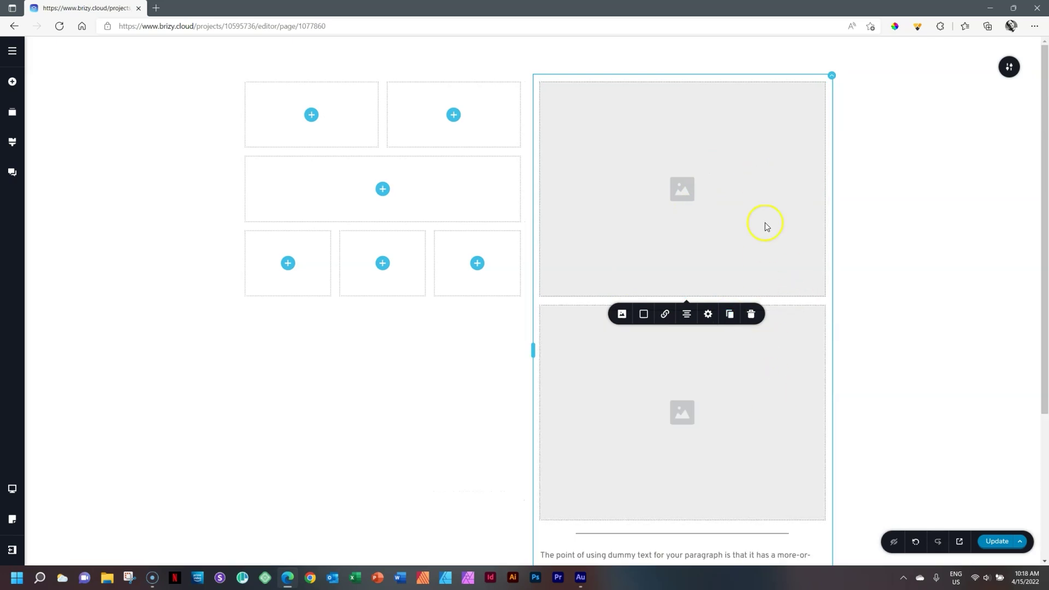
{"action": "left_click", "coordinate": [751, 315]}
Select the image, line, text and button in turn to compare the editing options each element offers
{"action": "left_click", "coordinate": [716, 199]}
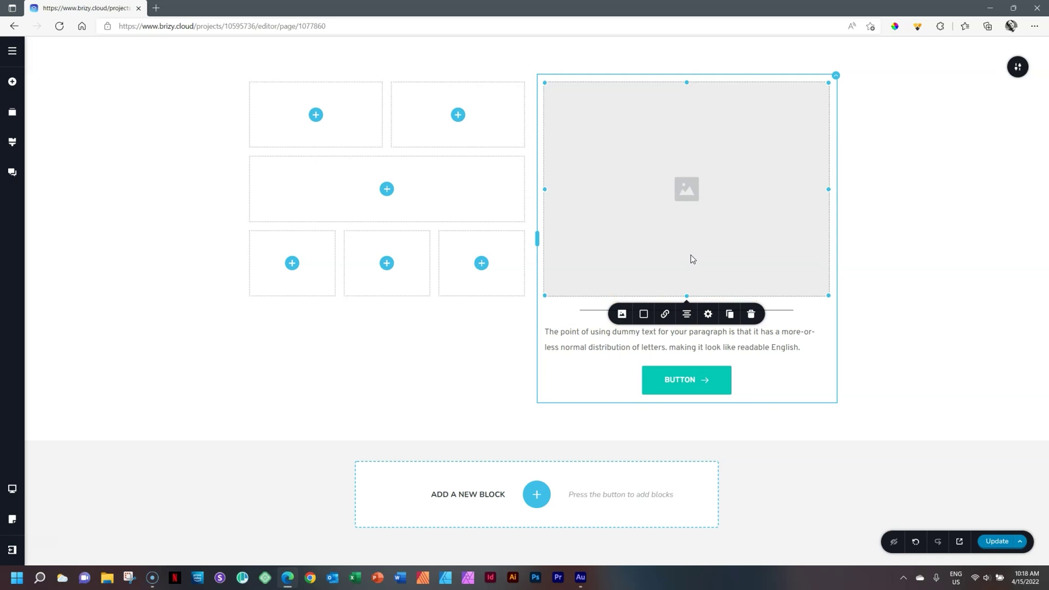
{"action": "left_click", "coordinate": [783, 310]}
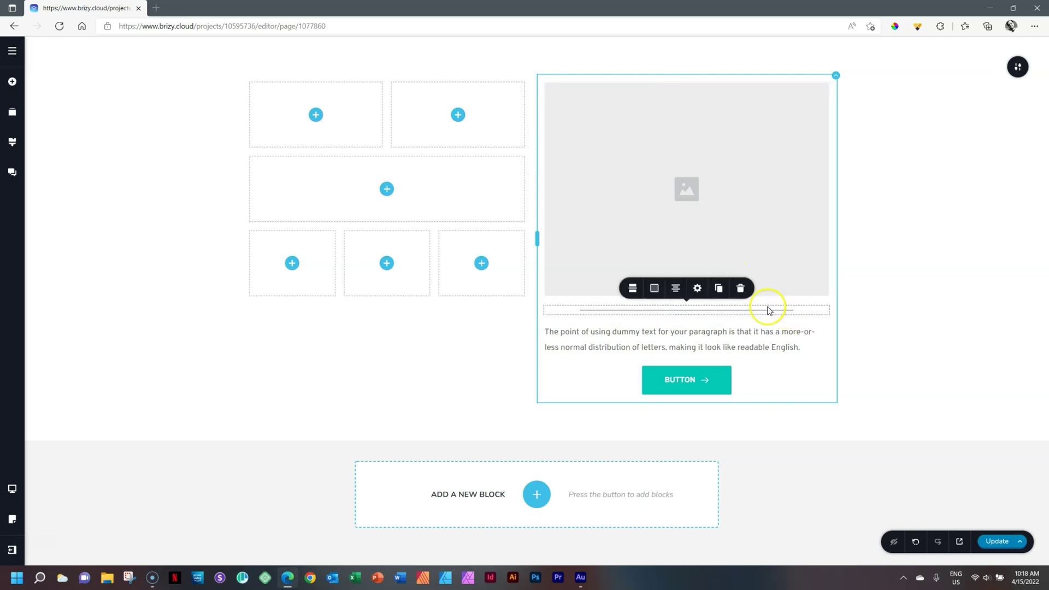
{"action": "left_click", "coordinate": [661, 335]}
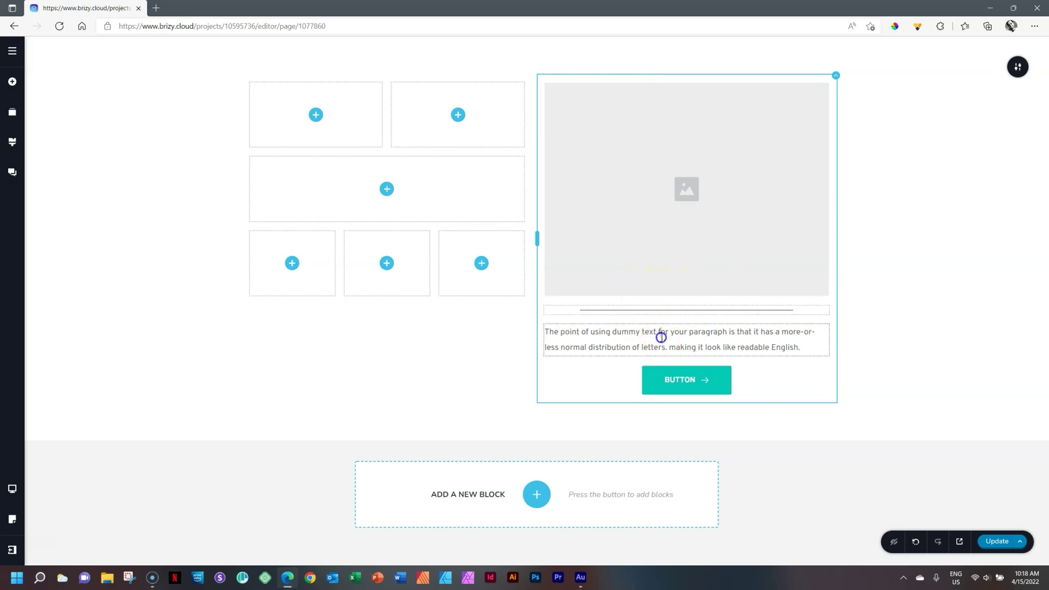
{"action": "left_click", "coordinate": [678, 381]}
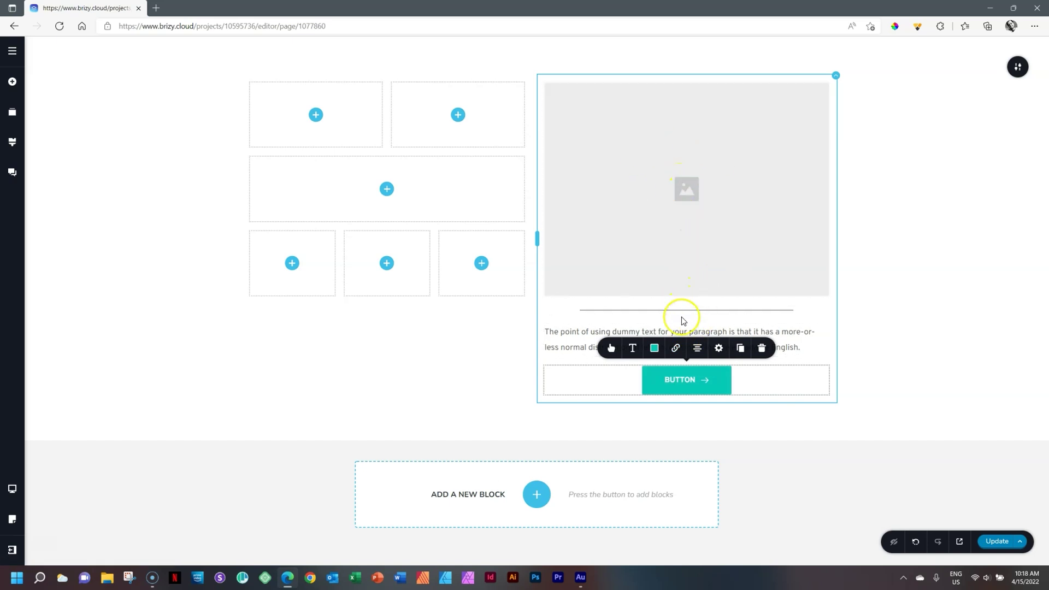
Resize the image from its lower-left corner and bottom edge, making it slightly taller
{"action": "left_click", "coordinate": [719, 237]}
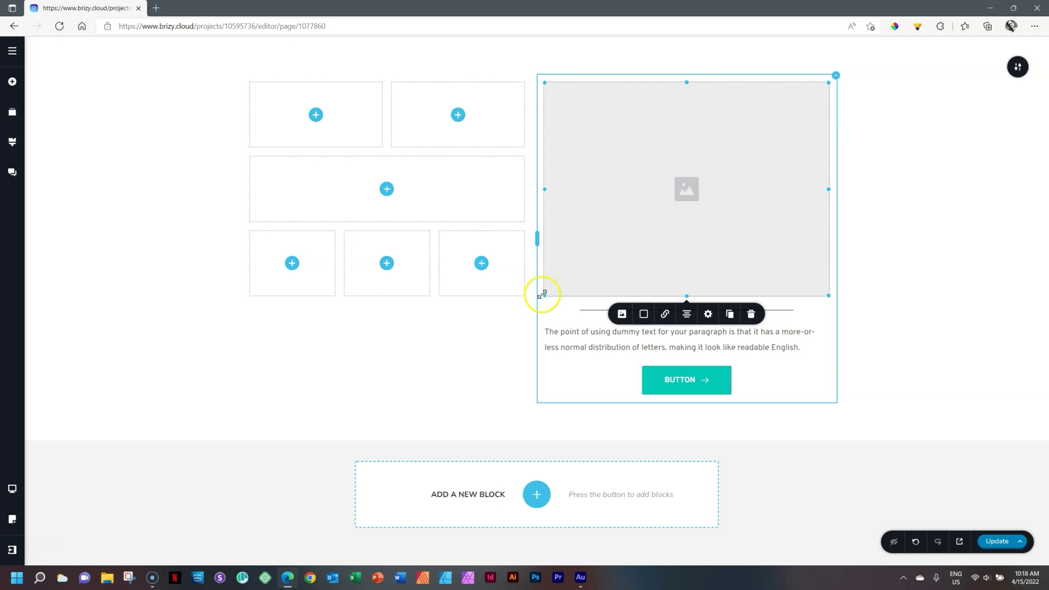
{"action": "left_click_drag", "start_coordinate": [544, 295], "coordinate": [528, 321]}
{"action": "mouse_move", "coordinate": [683, 296]}
{"action": "left_mouse_down"}
{"action": "mouse_move", "coordinate": [684, 150]}
{"action": "mouse_move", "coordinate": [687, 292]}
{"action": "left_mouse_up"}
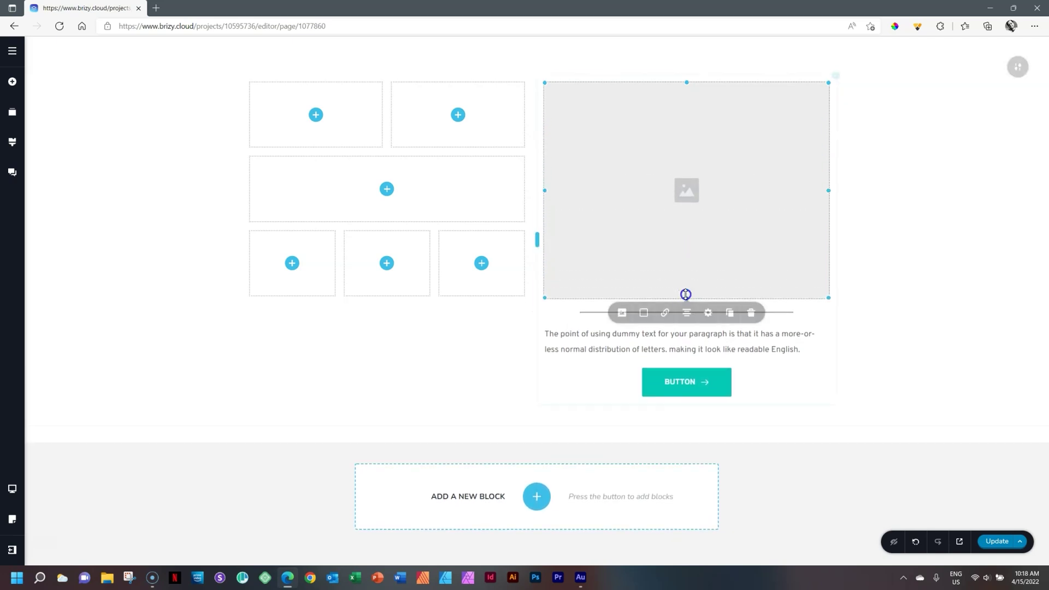
Shorten the line beneath the image to 25% width and open its settings
{"action": "left_click", "coordinate": [594, 316]}
{"action": "left_click_drag", "start_coordinate": [582, 313], "coordinate": [651, 313]}
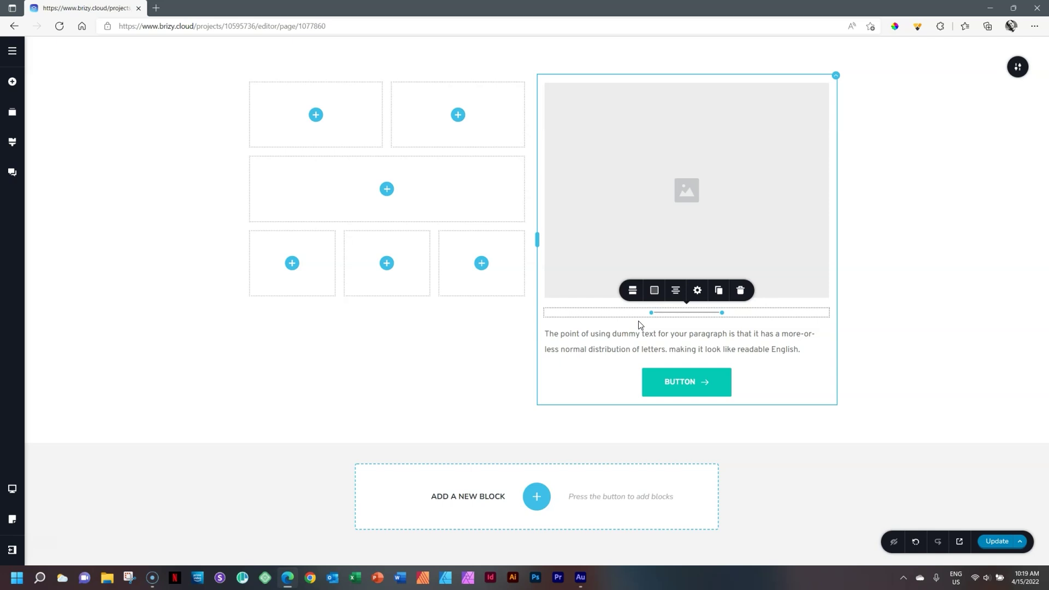
{"action": "left_click", "coordinate": [697, 291]}
{"action": "left_click", "coordinate": [697, 291]}
{"action": "left_click", "coordinate": [674, 246]}
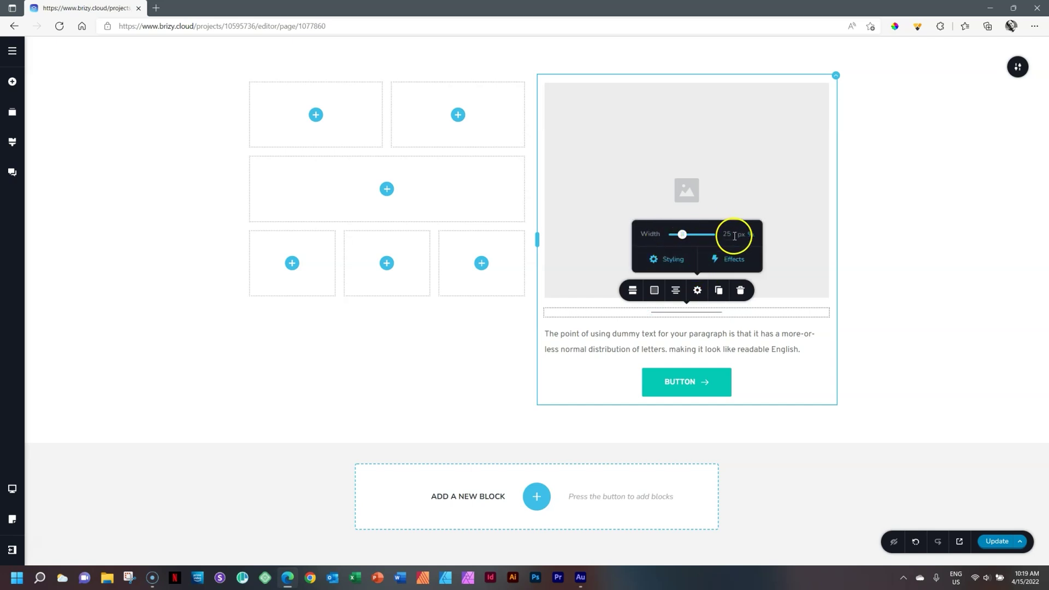
Examine the line's styling options for padding, margin and position and its available effects, and close the settings
{"action": "left_click", "coordinate": [731, 259]}
{"action": "left_click", "coordinate": [675, 261]}
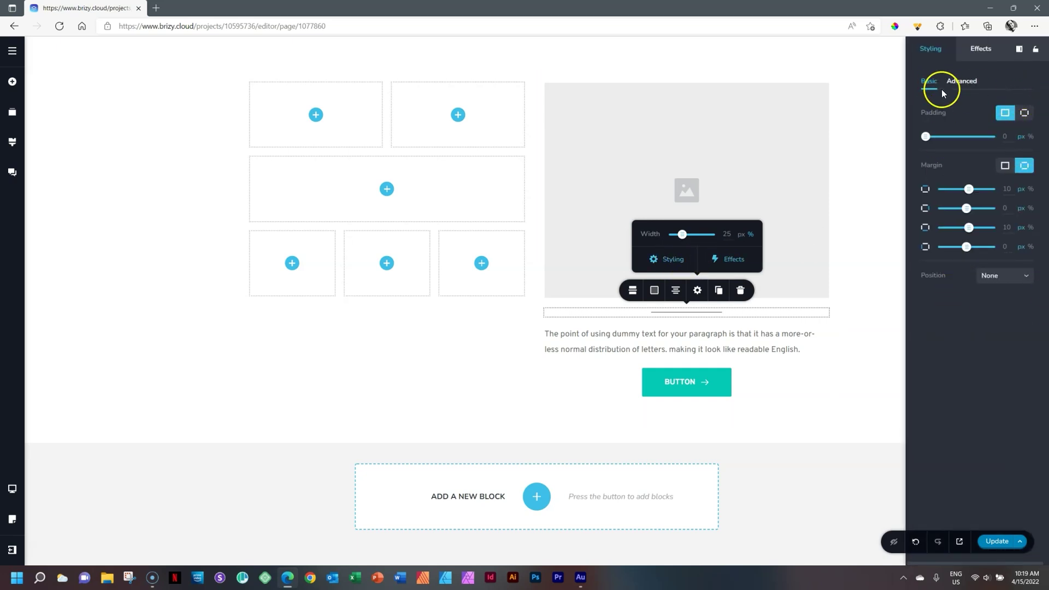
{"action": "left_click", "coordinate": [978, 50]}
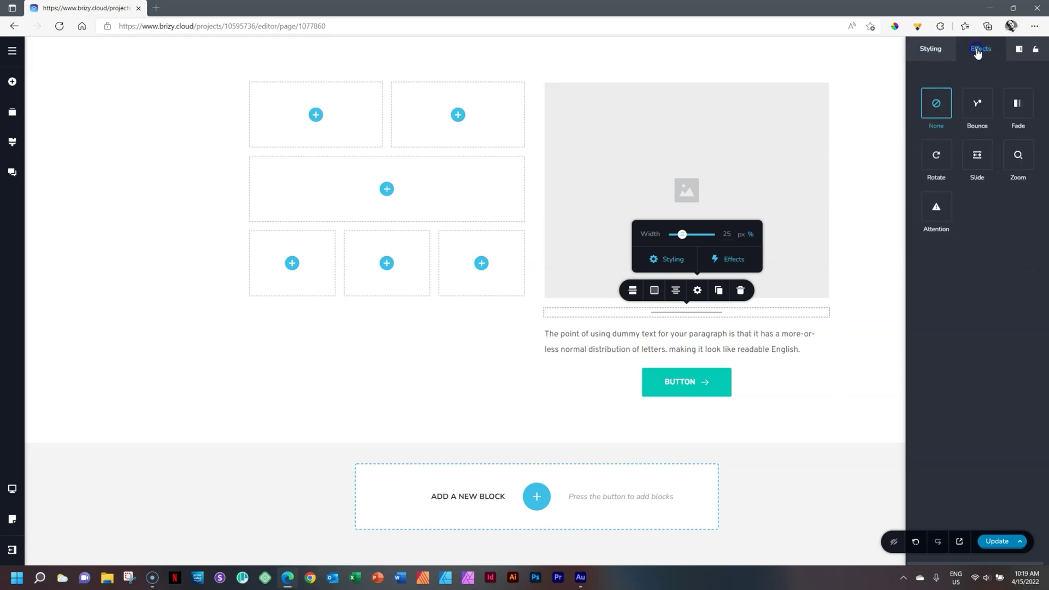
{"action": "left_click", "coordinate": [939, 50]}
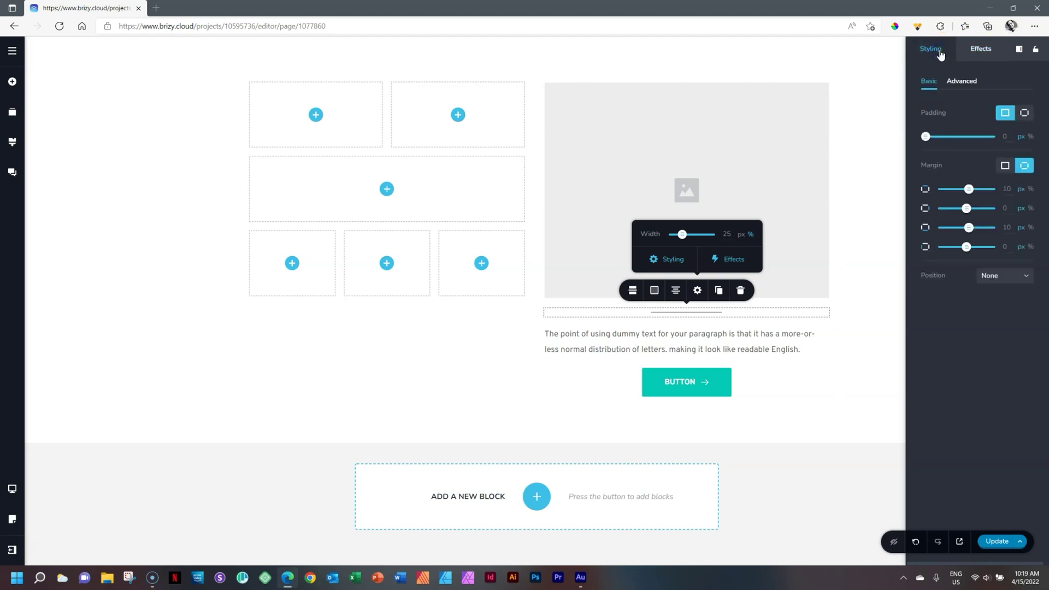
{"action": "left_click", "coordinate": [982, 49]}
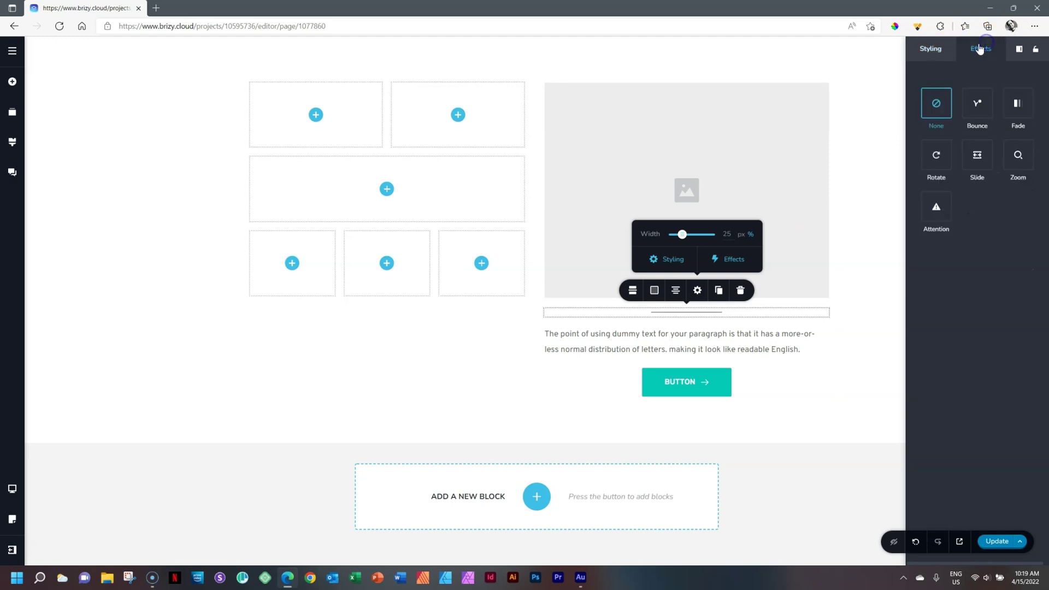
{"action": "left_click", "coordinate": [939, 49]}
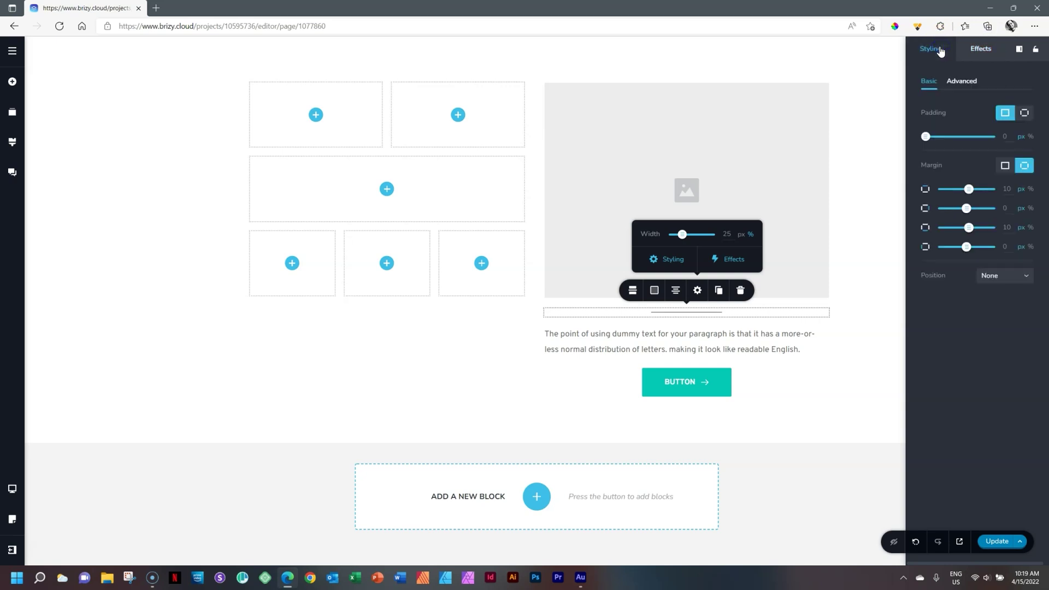
{"action": "left_click", "coordinate": [875, 186]}
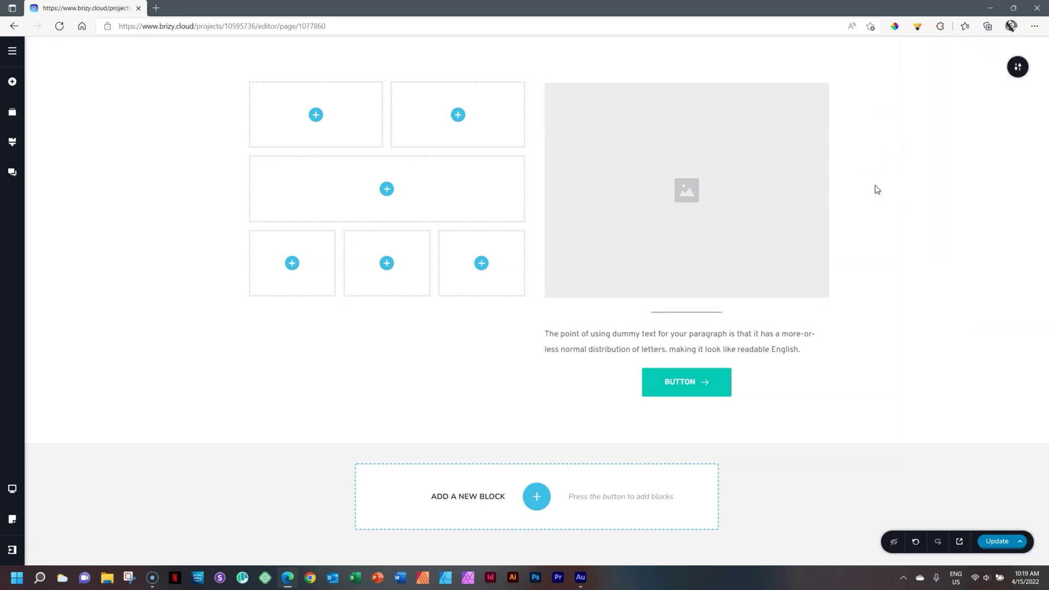